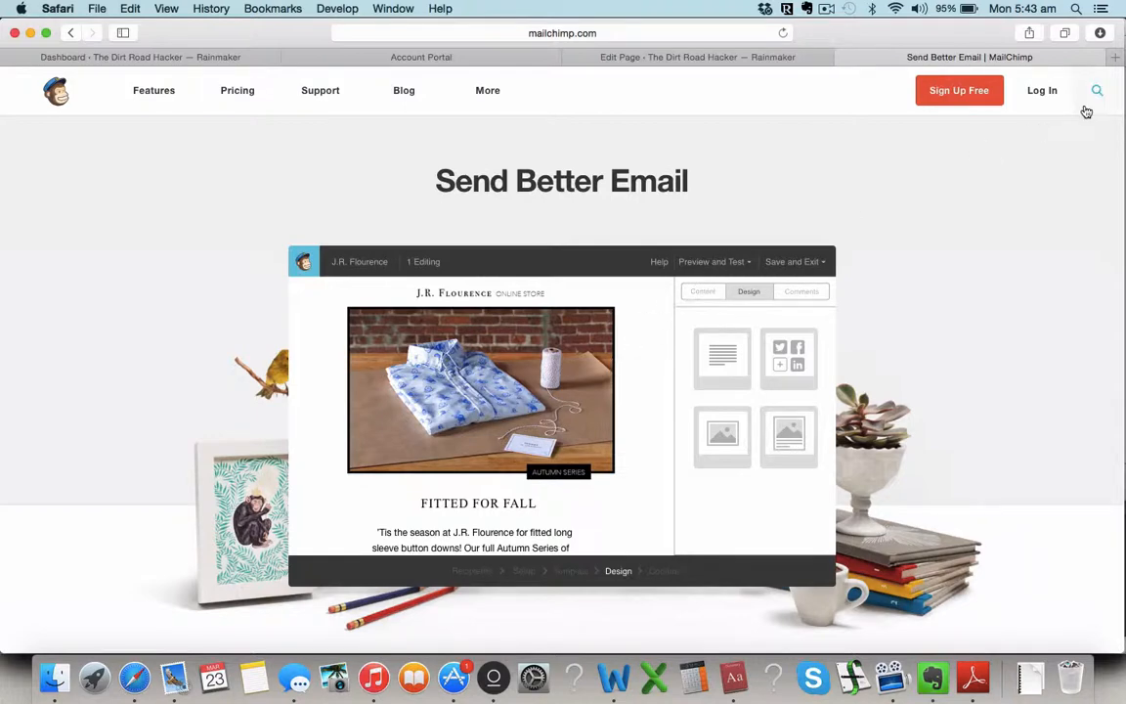
Step: Sign in to MailChimp and reach the empty Lists page through Create A List
click(1032, 98)
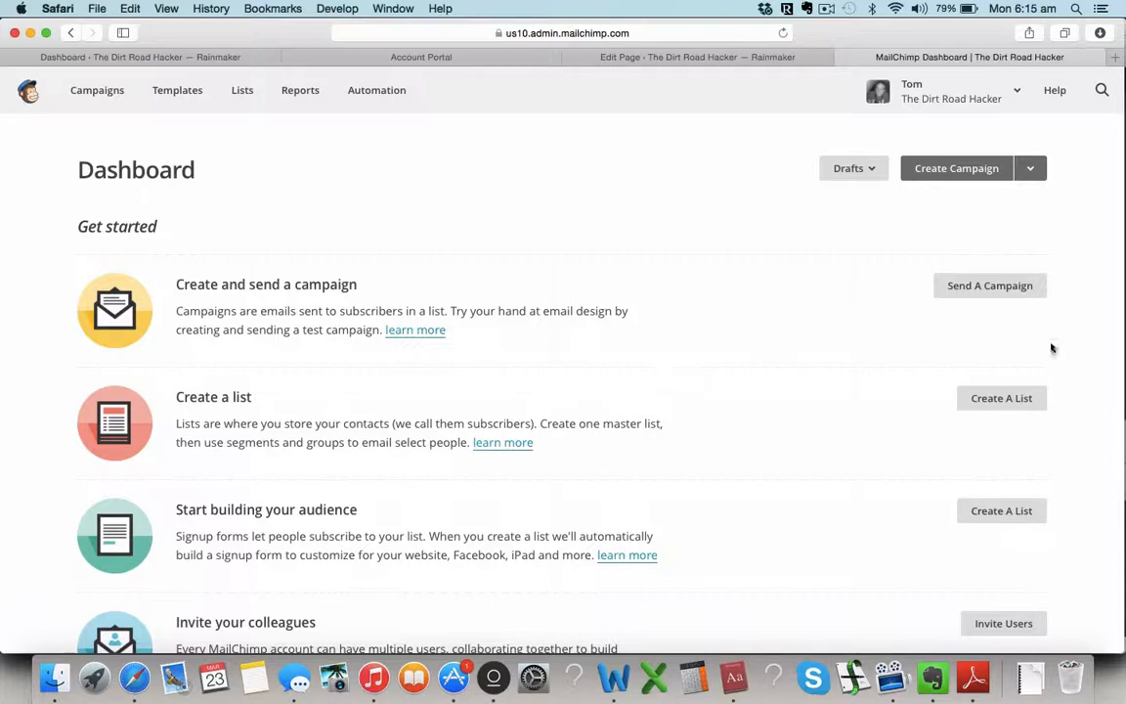
click(1013, 400)
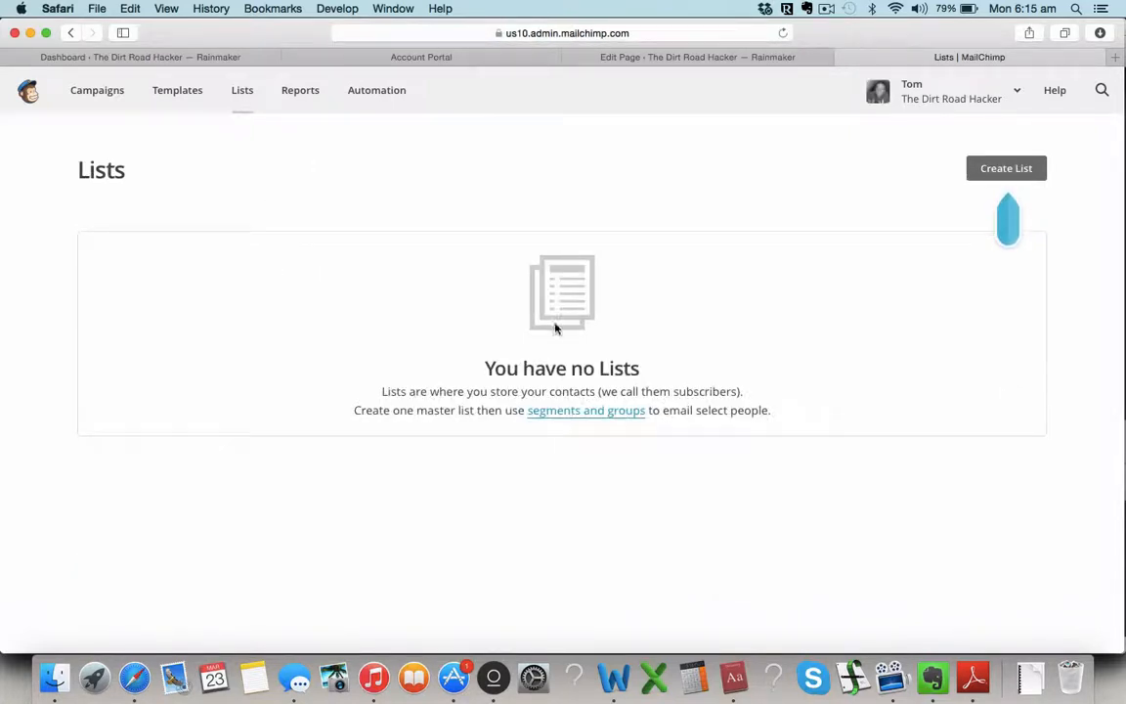
Step: Start a new list named 'The Dirt Road Hacker Newsletter'
click(1003, 170)
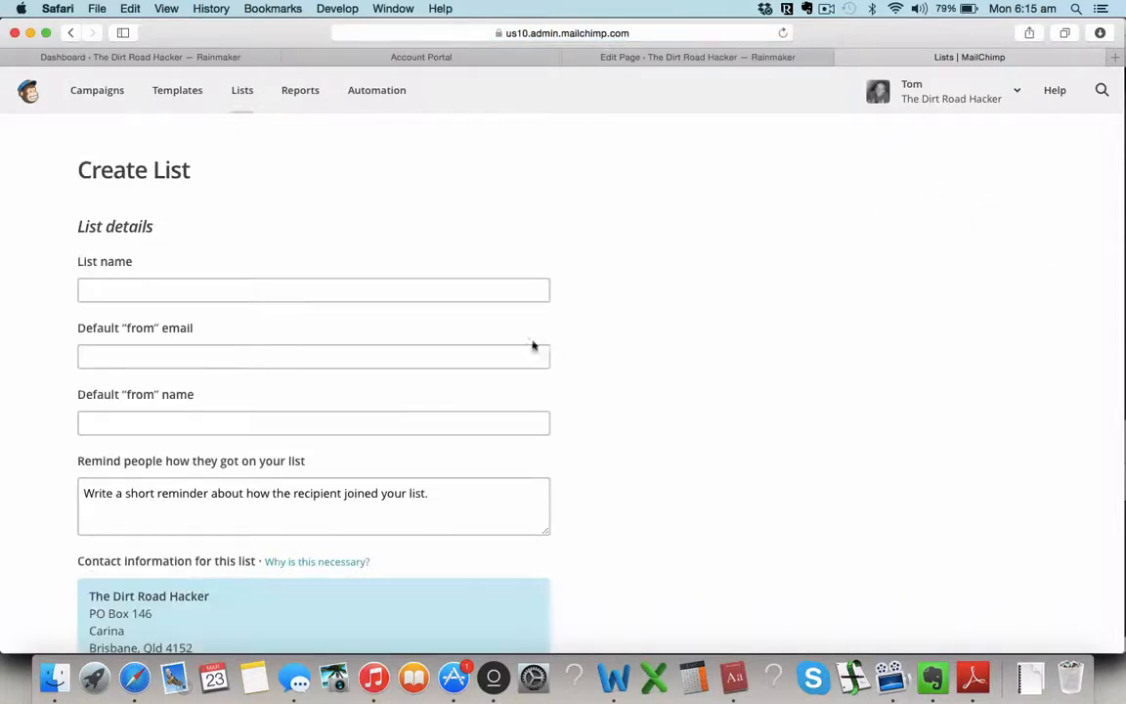
click(483, 291)
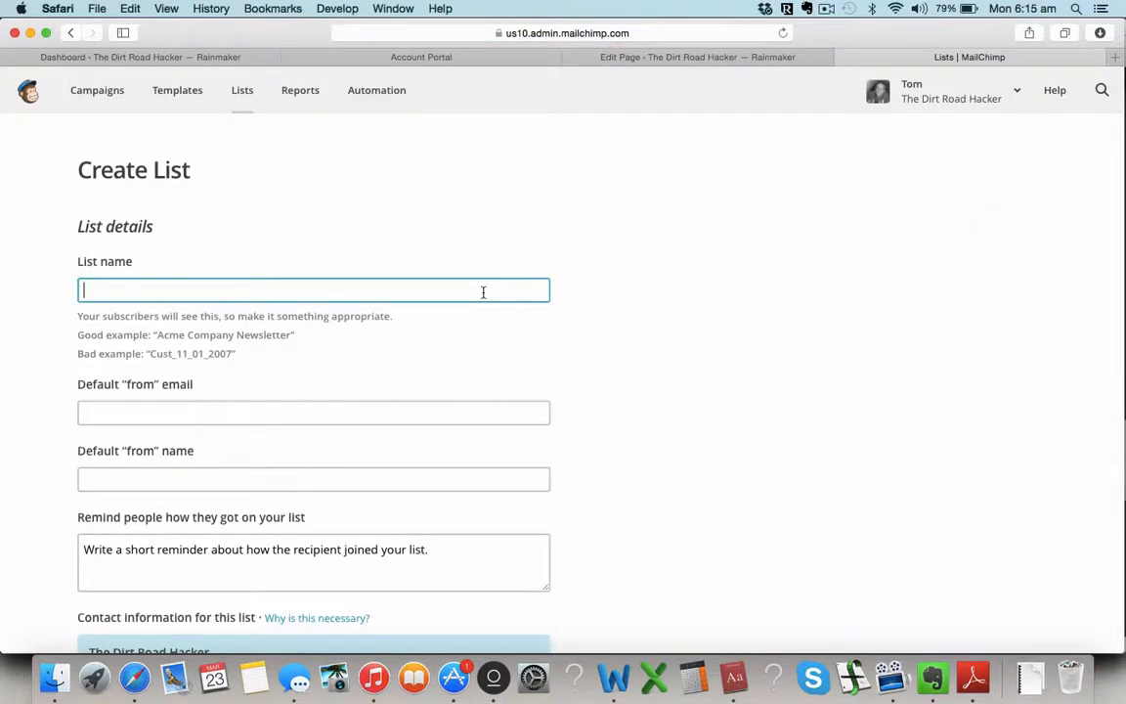
text(The Dirt Road Hacker)
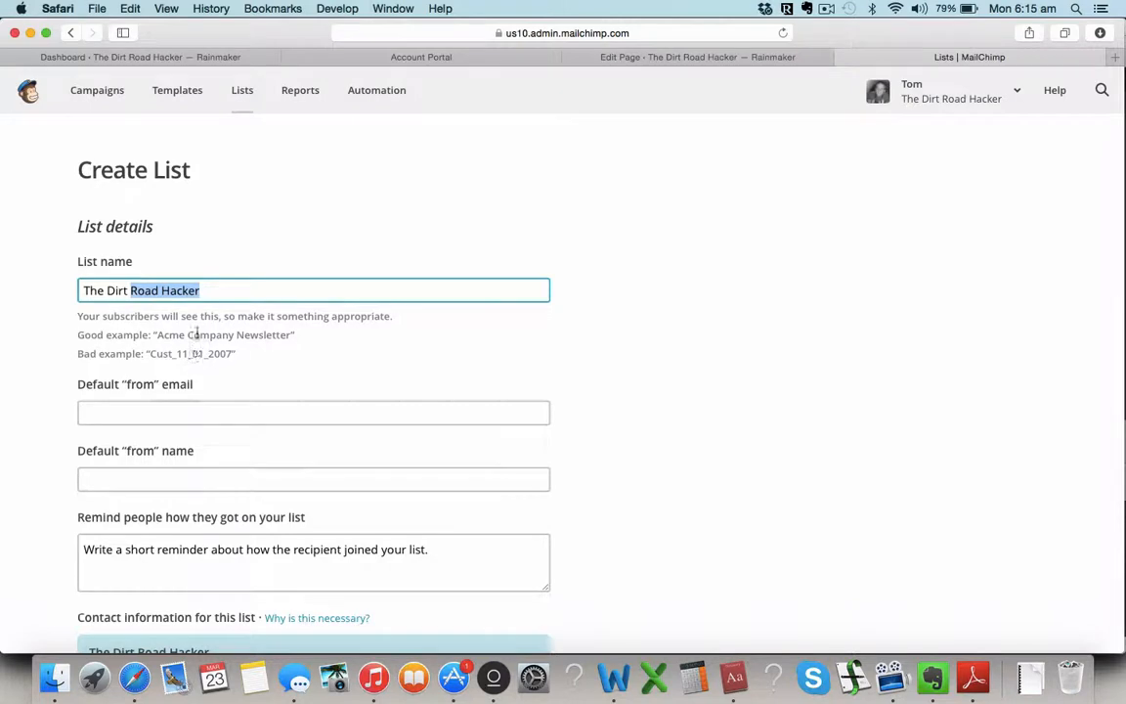
click(268, 284)
text(News)
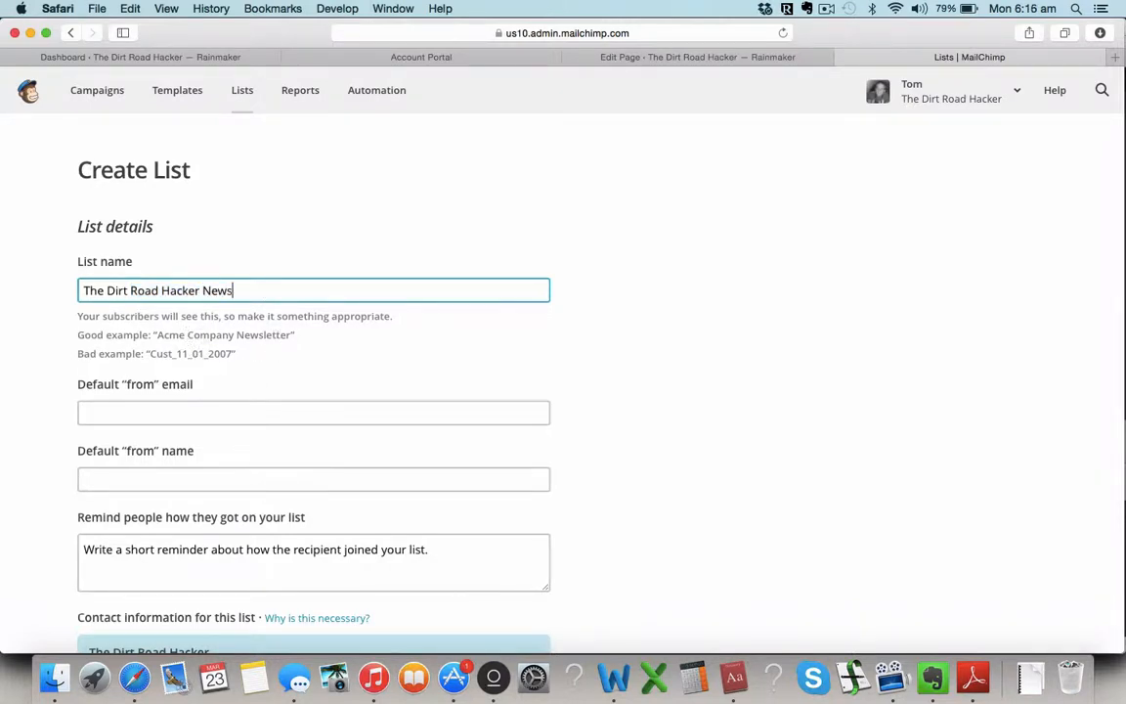
text(letter)
Step: Fill in the list's default from email address and from name
click(238, 409)
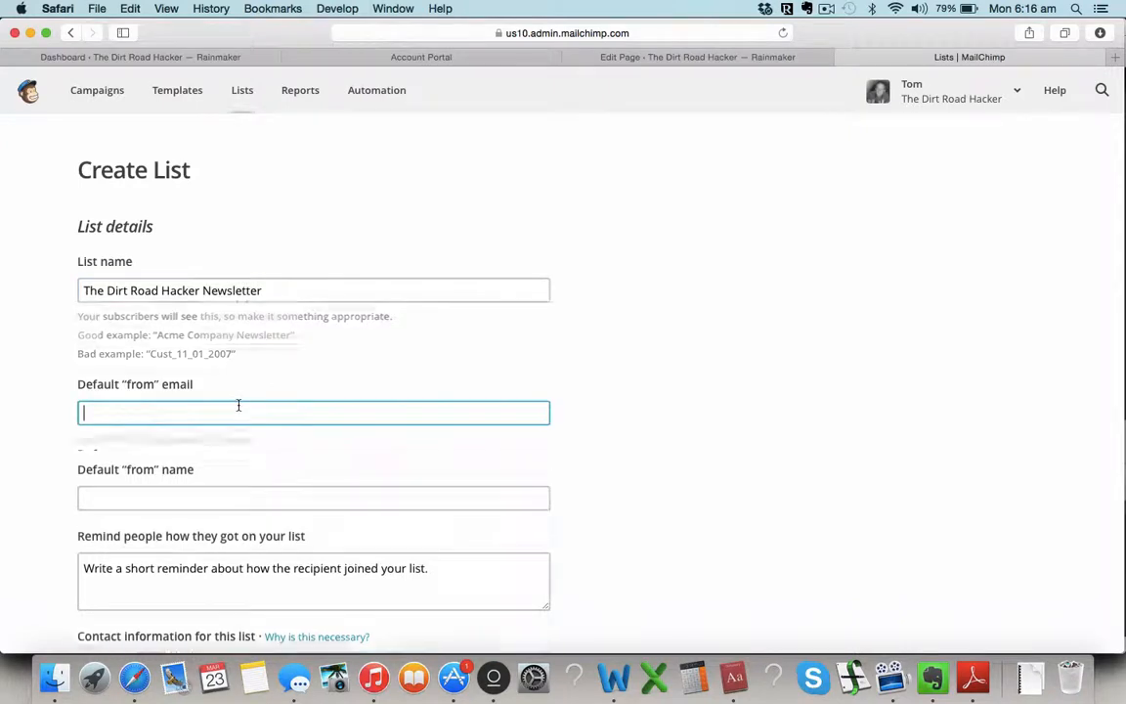
scroll(239, 409, down, 2)
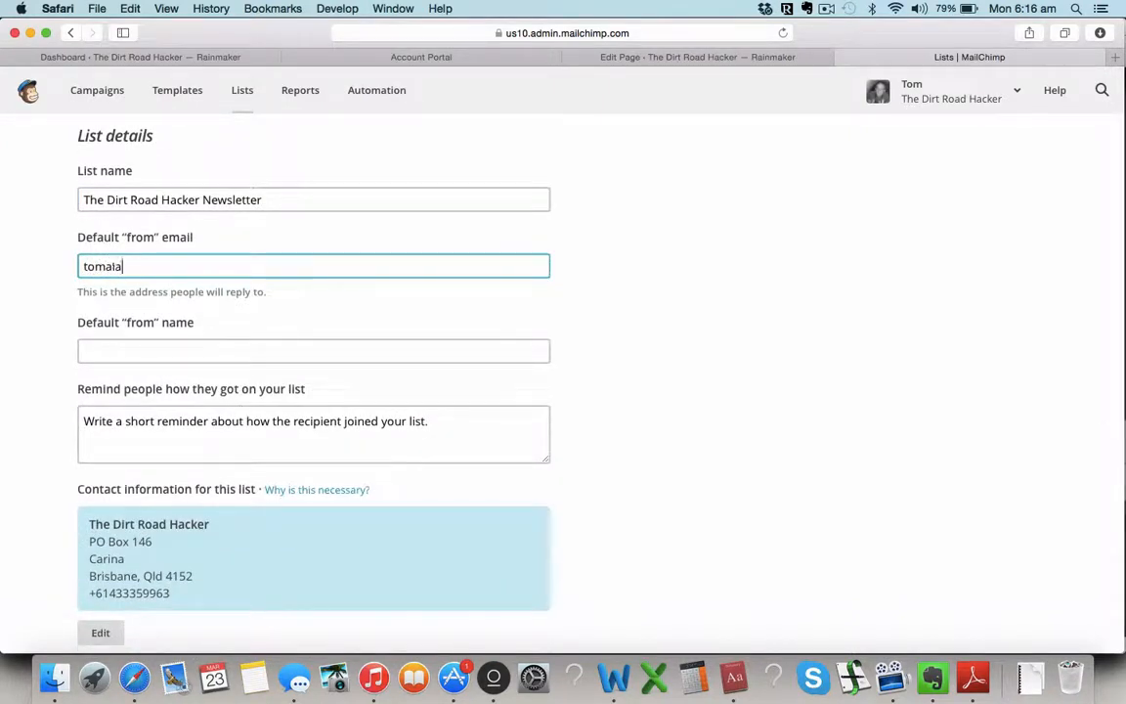
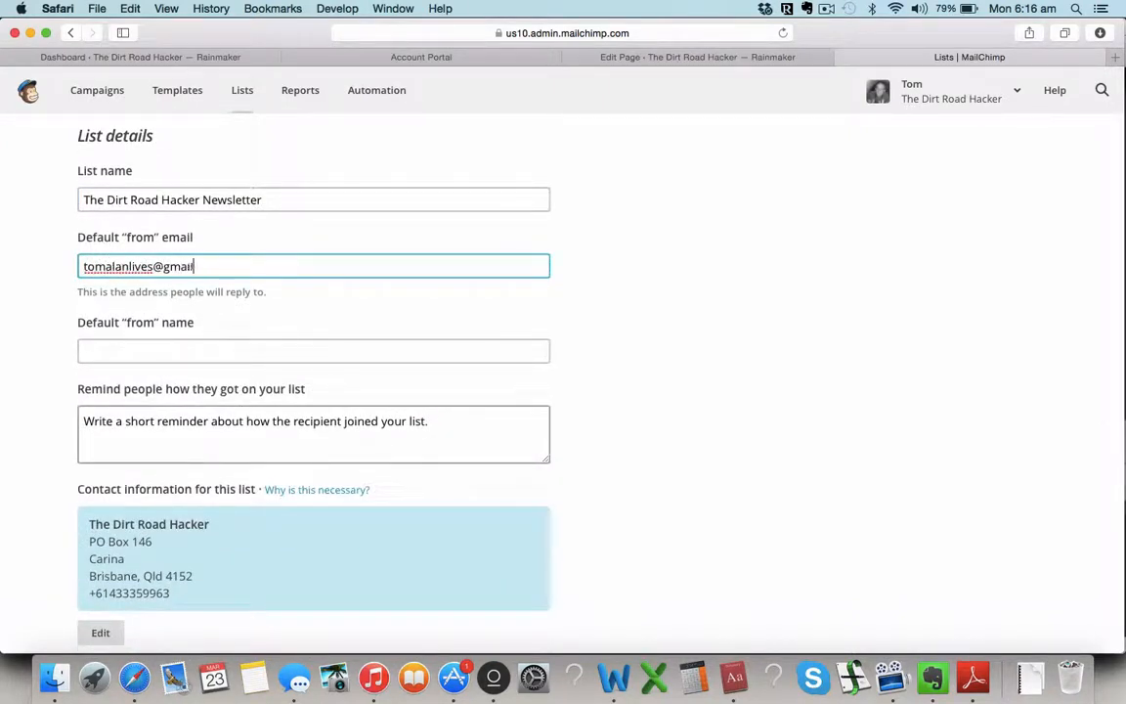
scroll(563, 391, down, 1)
key(Tab)
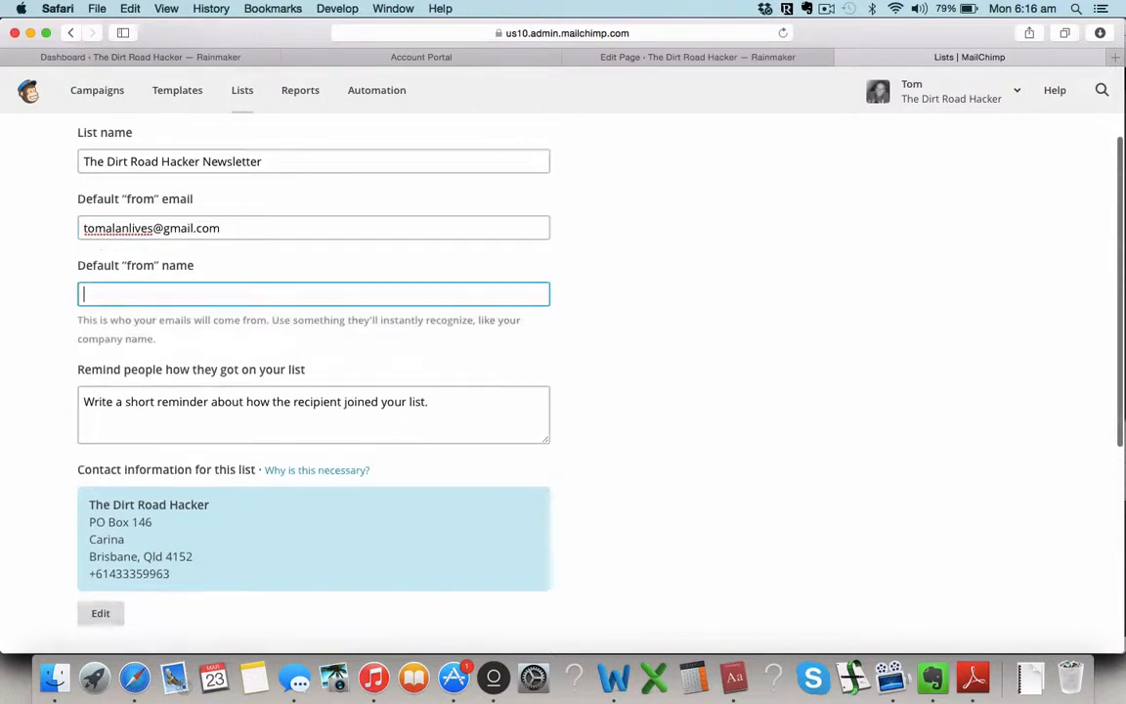
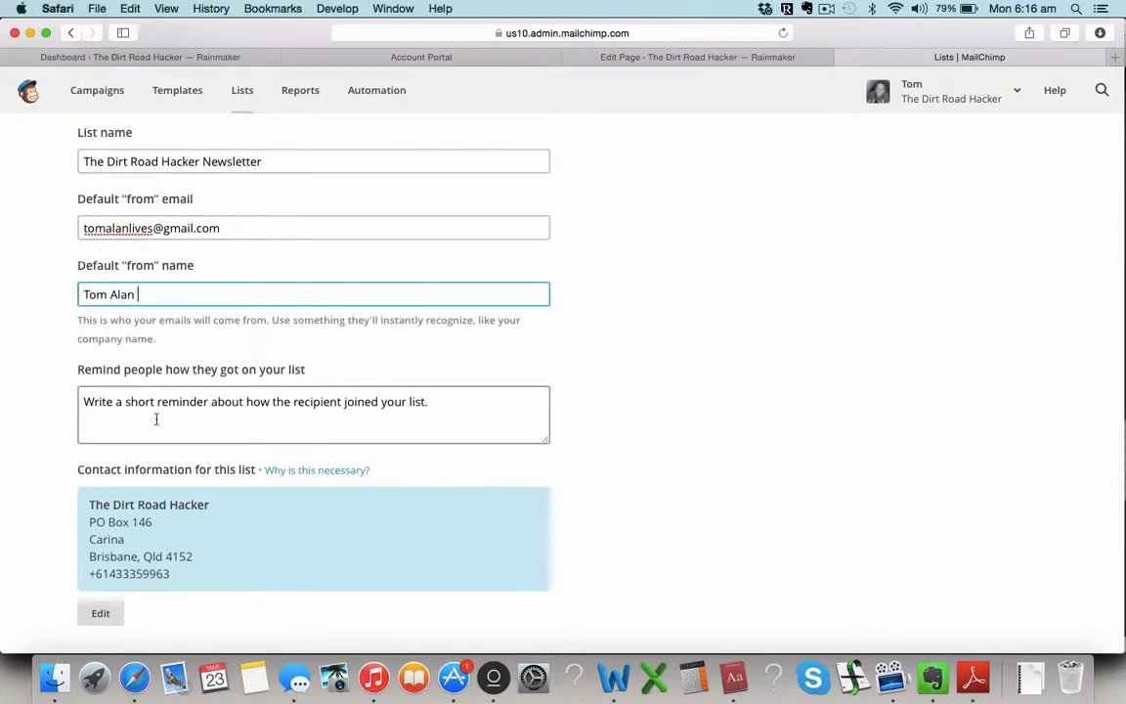
scroll(156, 419, down, 1)
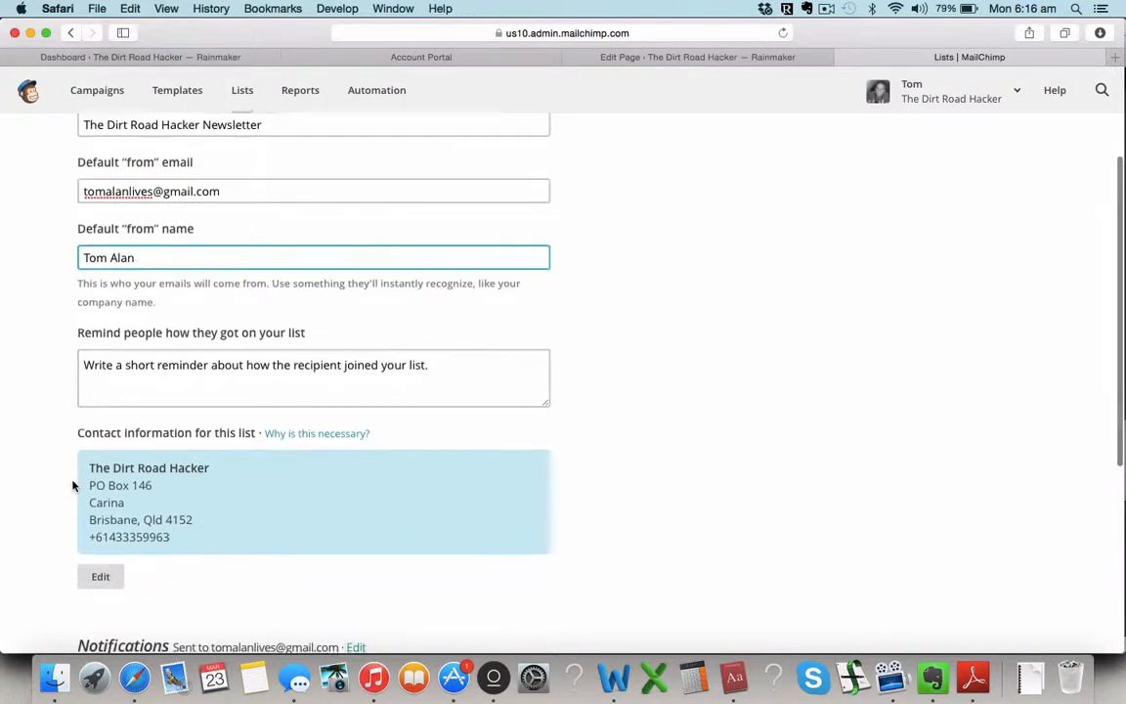
Step: Write the reminder 'You signed up to the DRH to get tips and advice about achieving absurdly awesome goals.'
click(468, 367)
scroll(157, 349, up, 1)
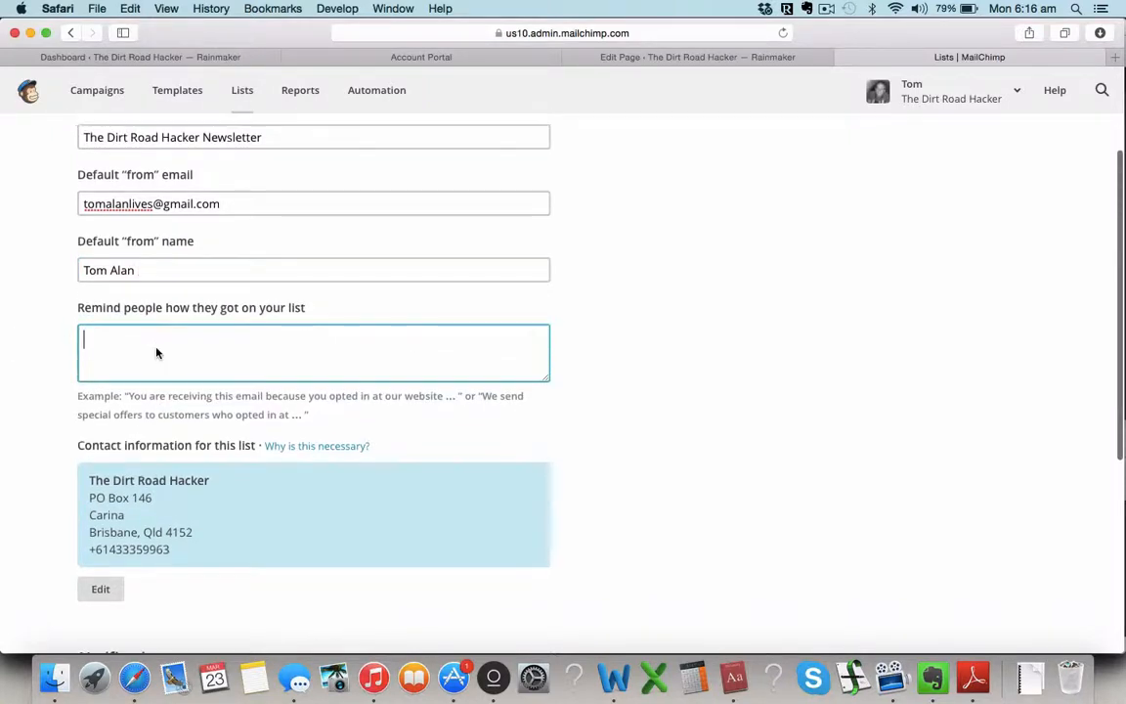
text(You signed )
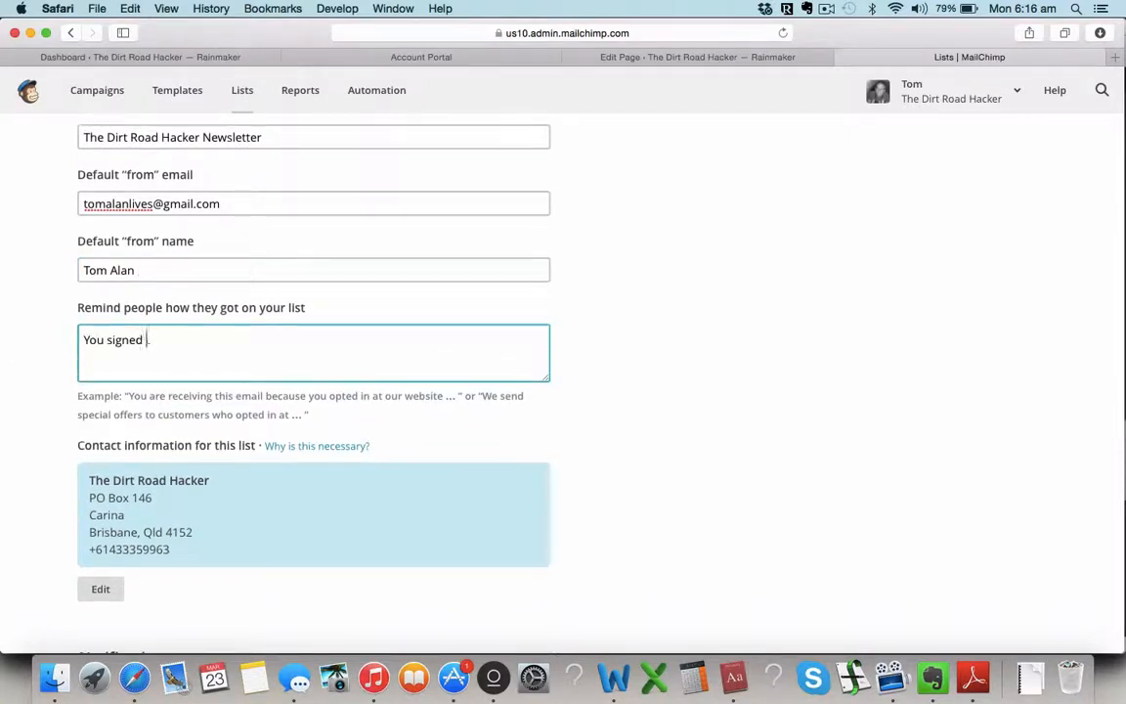
text(up to the DRH to g)
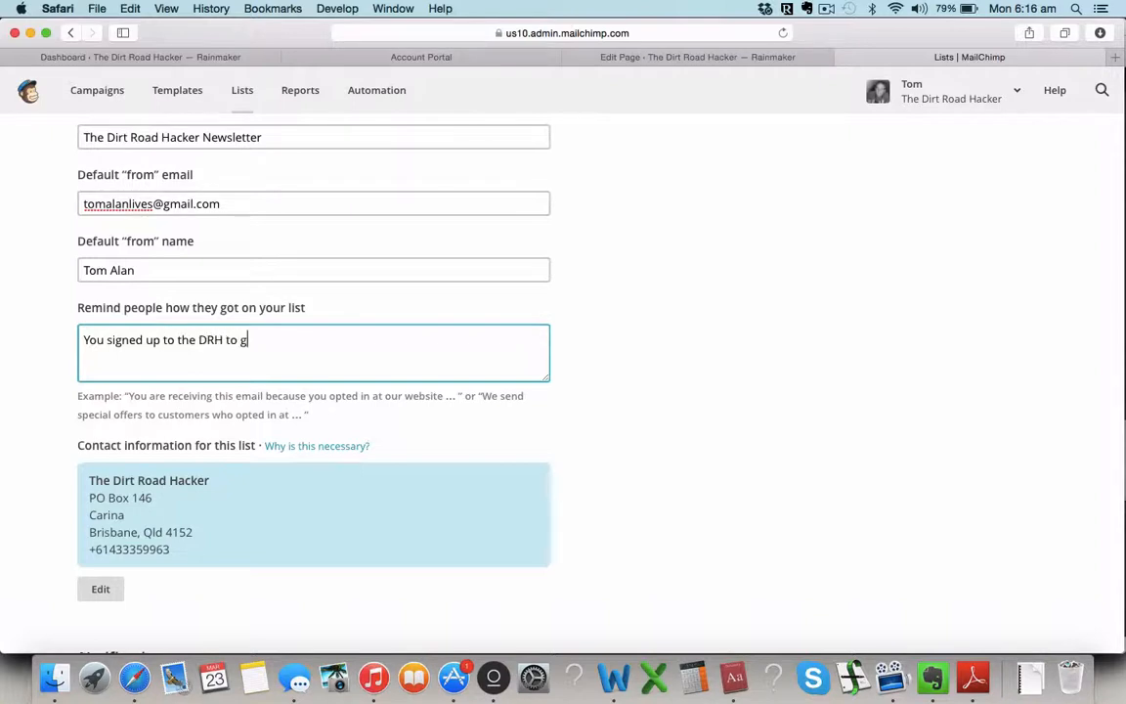
text(et tips and advice about)
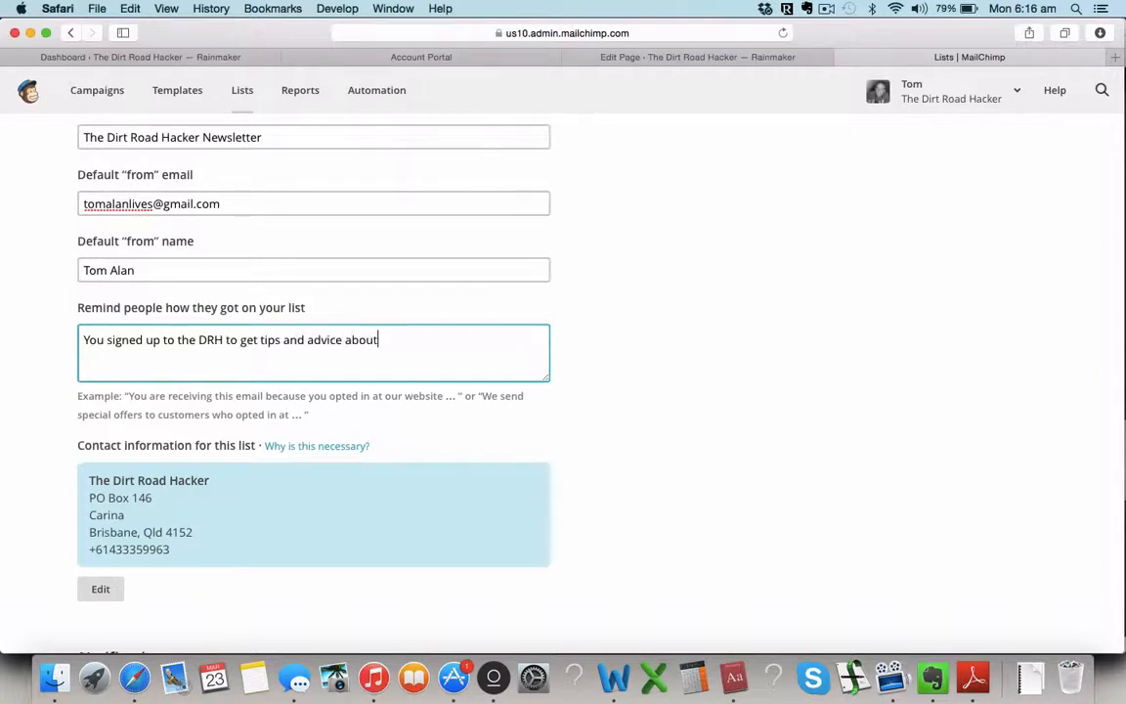
text( becom)
key(BackSpace)
key(BackSpace)
key(BackSpace)
text(chieving abusr)
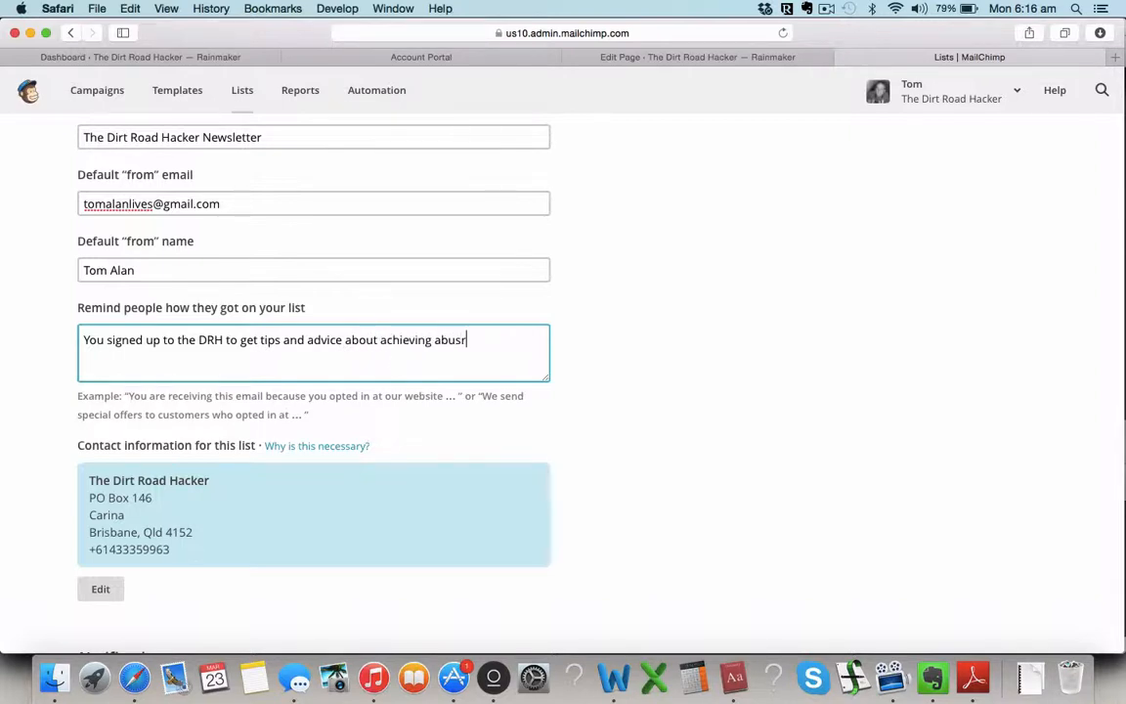
key(BackSpace)
key(BackSpace)
text(surdly awesome goals.)
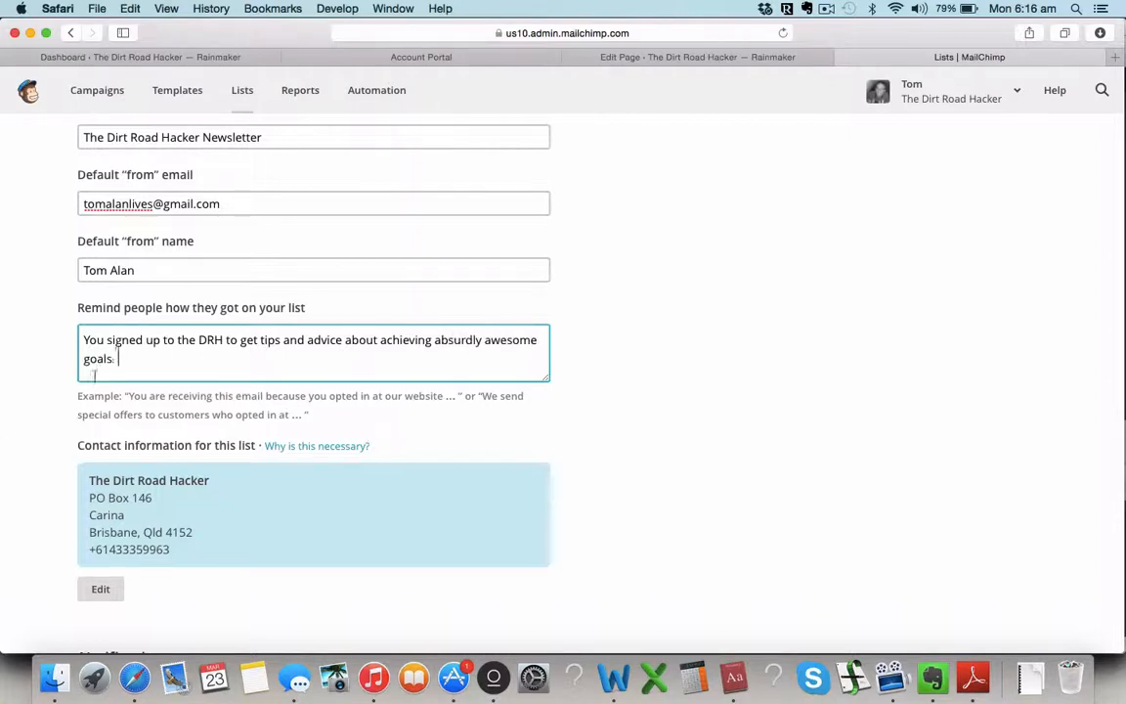
scroll(3, 447, down, 1)
scroll(3, 447, down, 1)
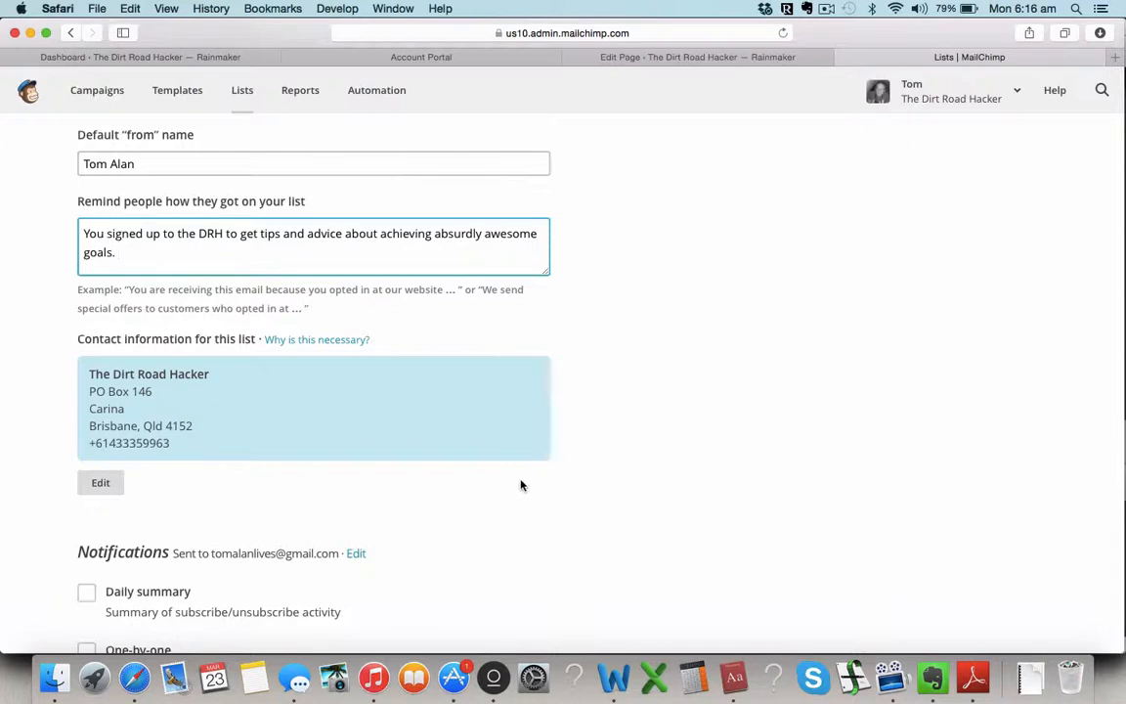
scroll(511, 520, down, 2)
Step: Turn on Daily summary notifications and save The Dirt Road Hacker Newsletter list
scroll(511, 520, down, 5)
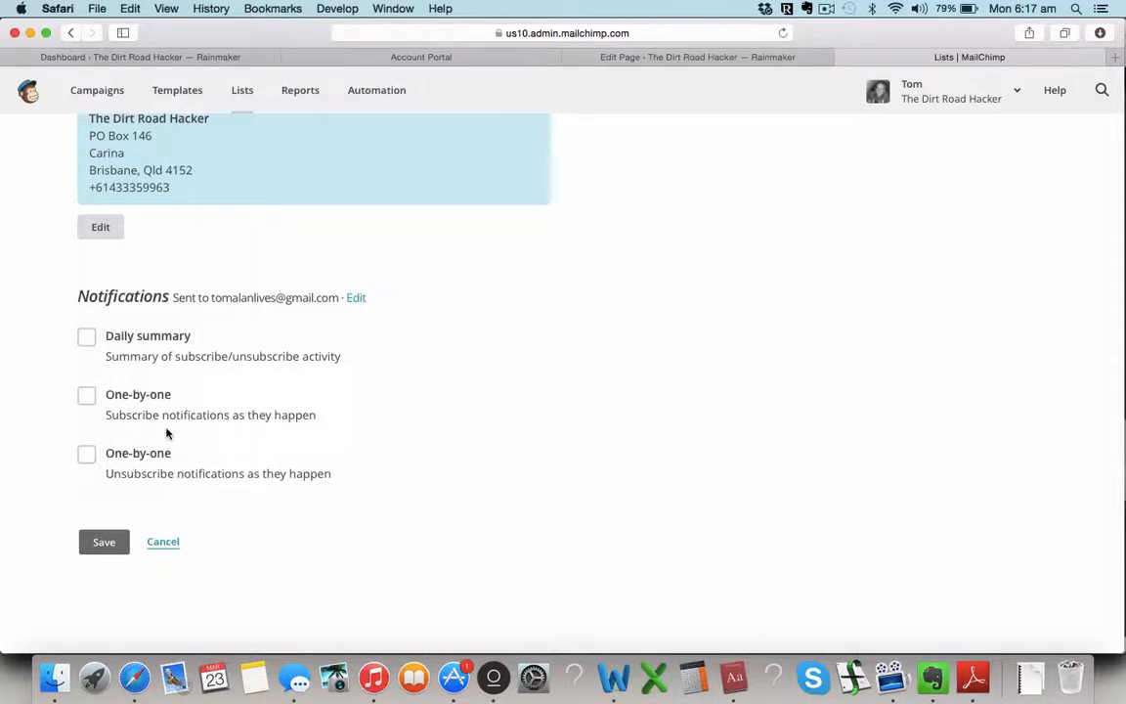
click(90, 337)
click(108, 549)
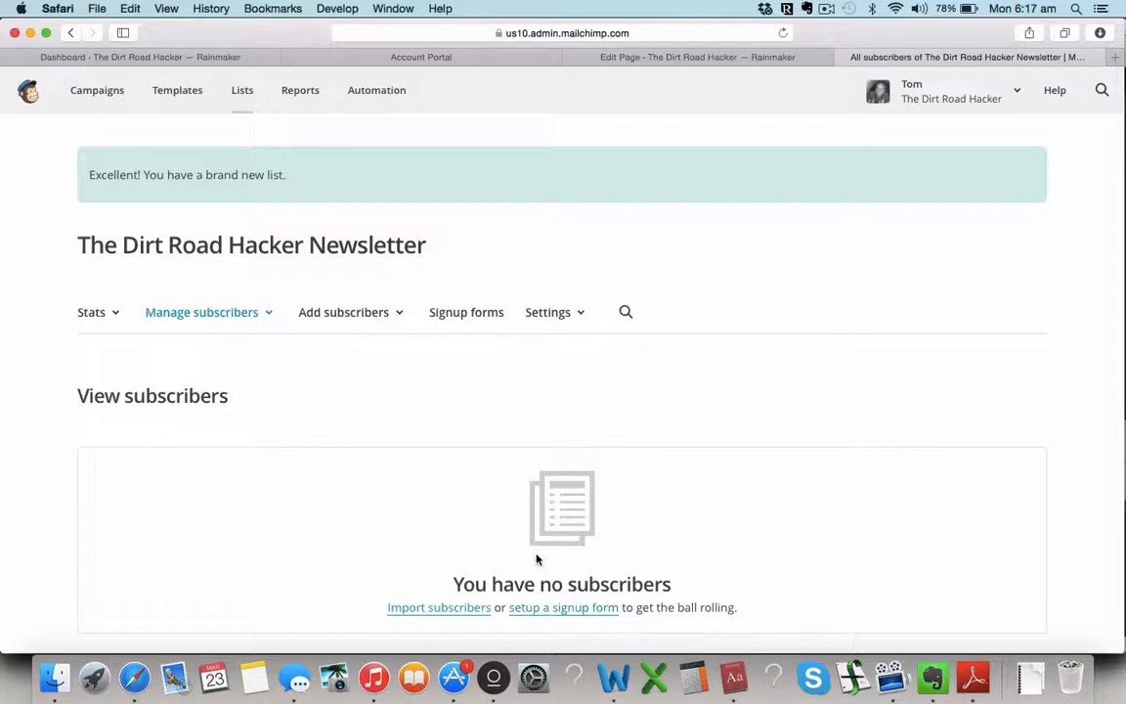
Step: Open the list's signup form options, then open a new browser tab
click(545, 607)
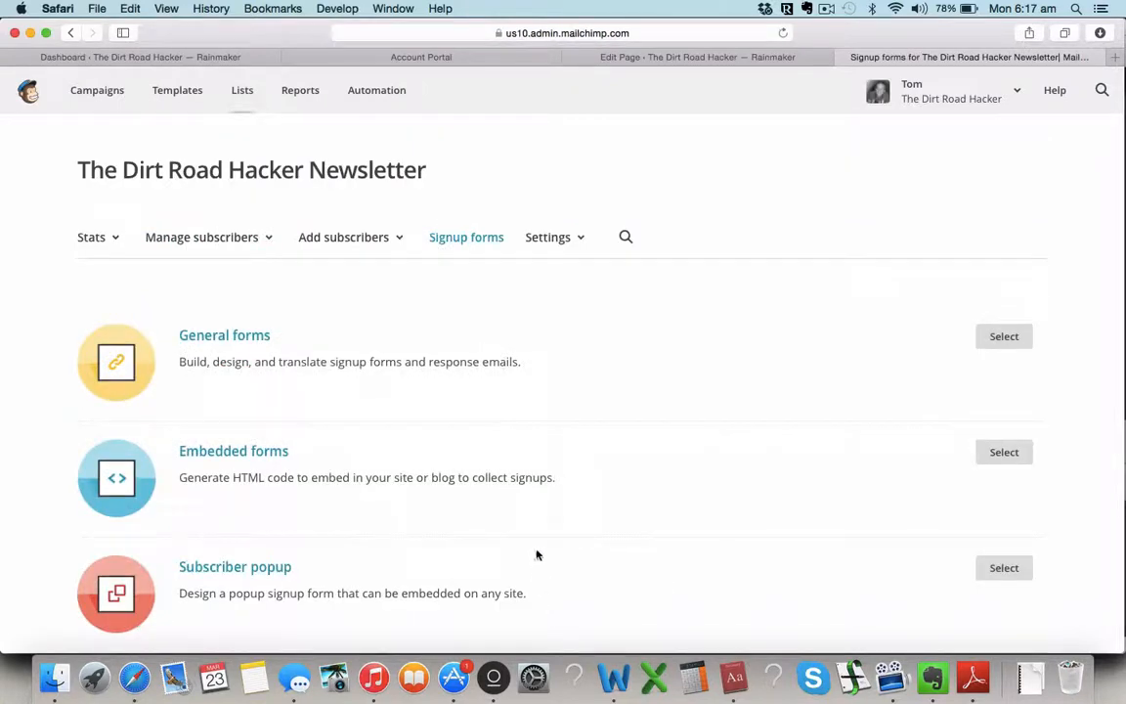
scroll(536, 553, down, 2)
scroll(536, 553, down, 1)
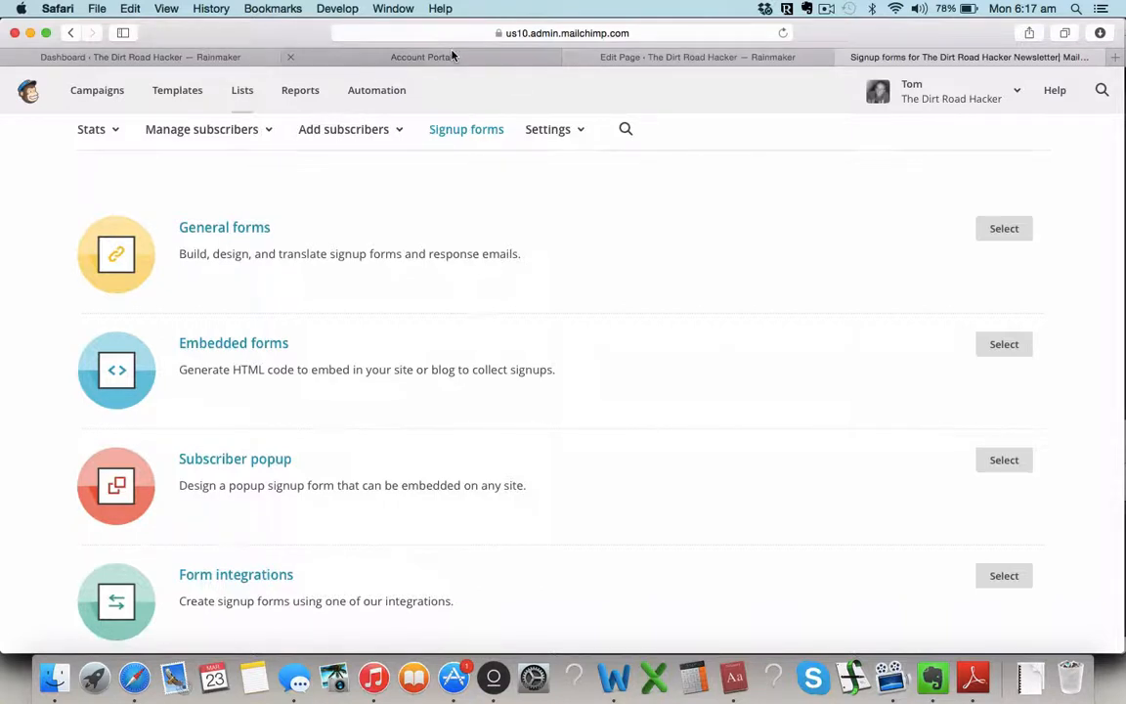
key(super+t)
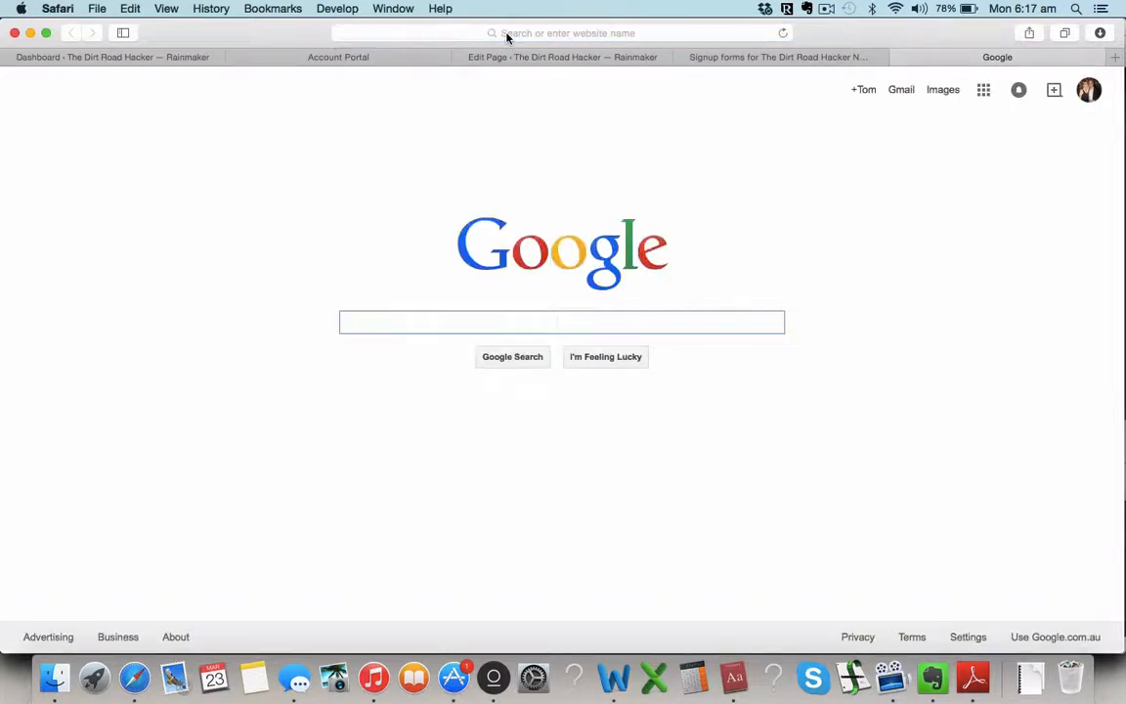
Step: Load dirtroadhacker.com, check the blog's sidebar signup box, then return to the account portal
click(506, 35)
text(dirtroadhacker.com)
key(Return)
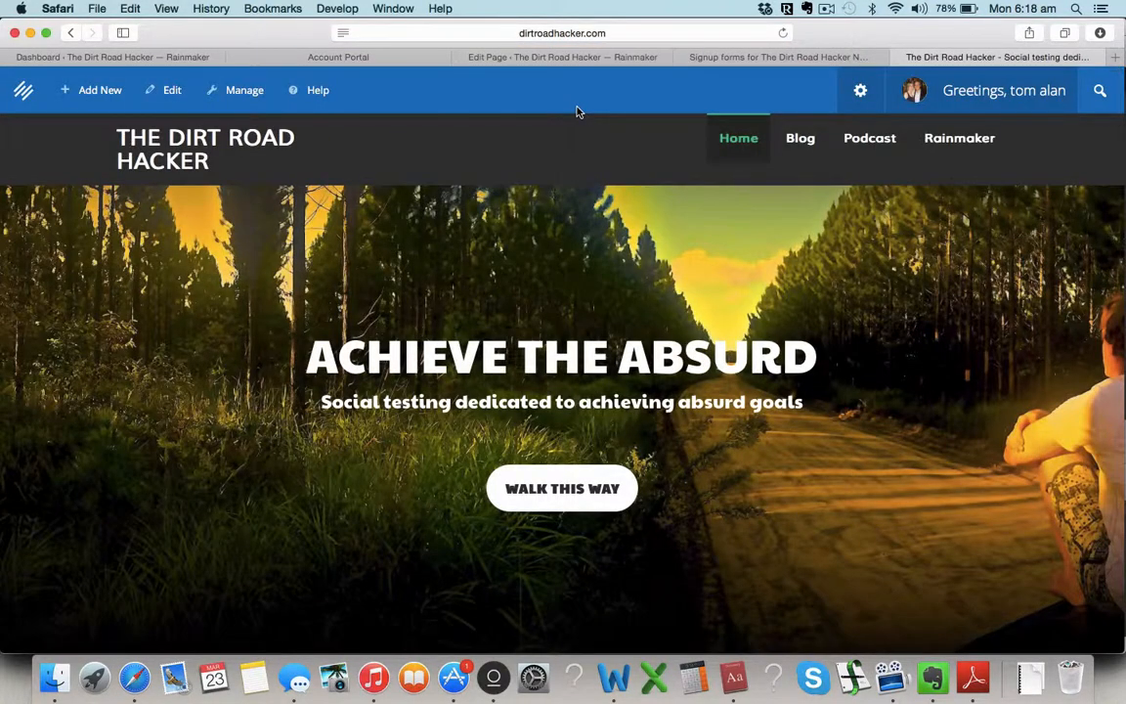
click(810, 143)
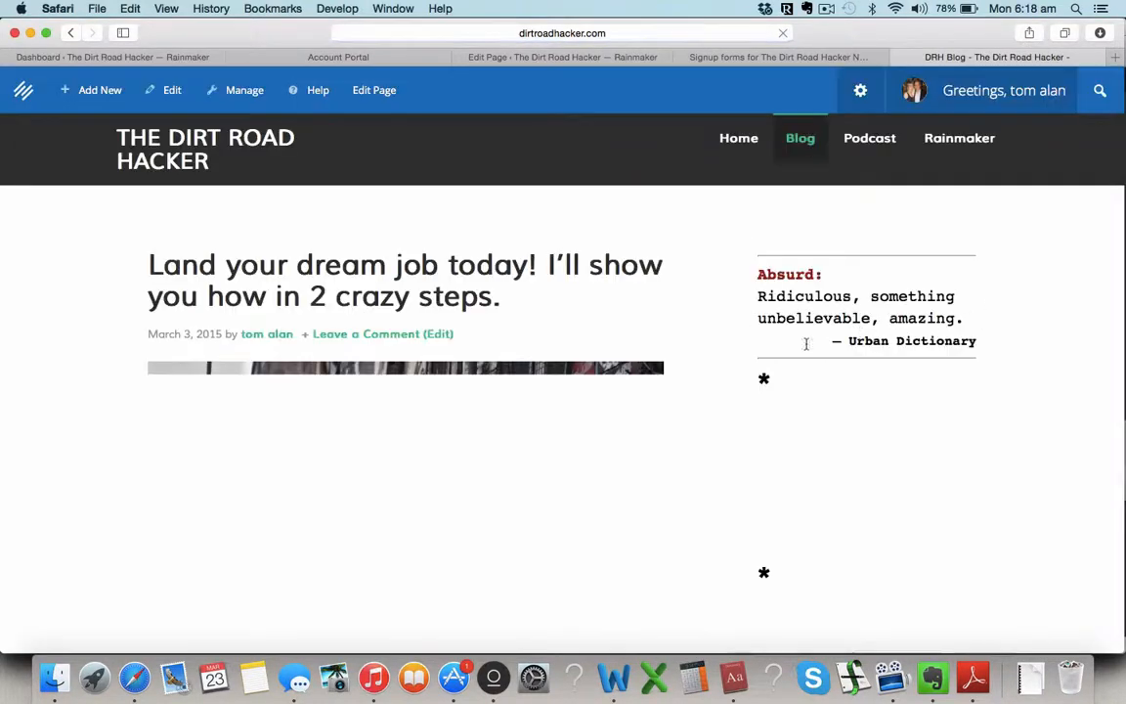
scroll(719, 272, down, 5)
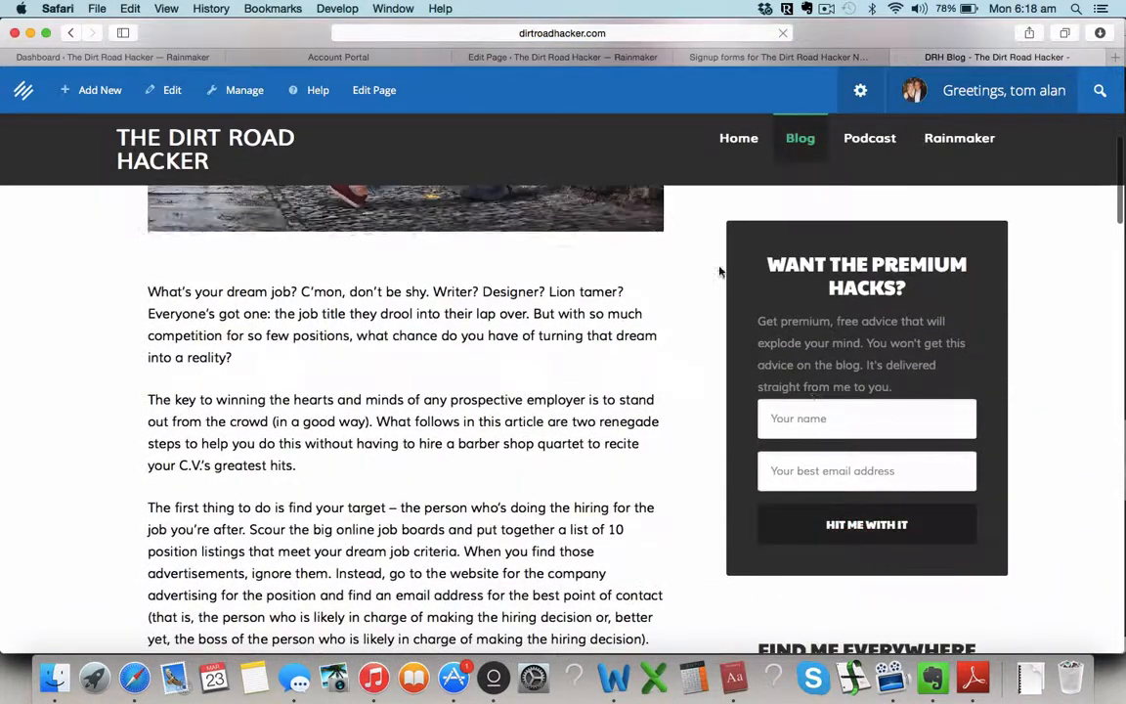
click(379, 59)
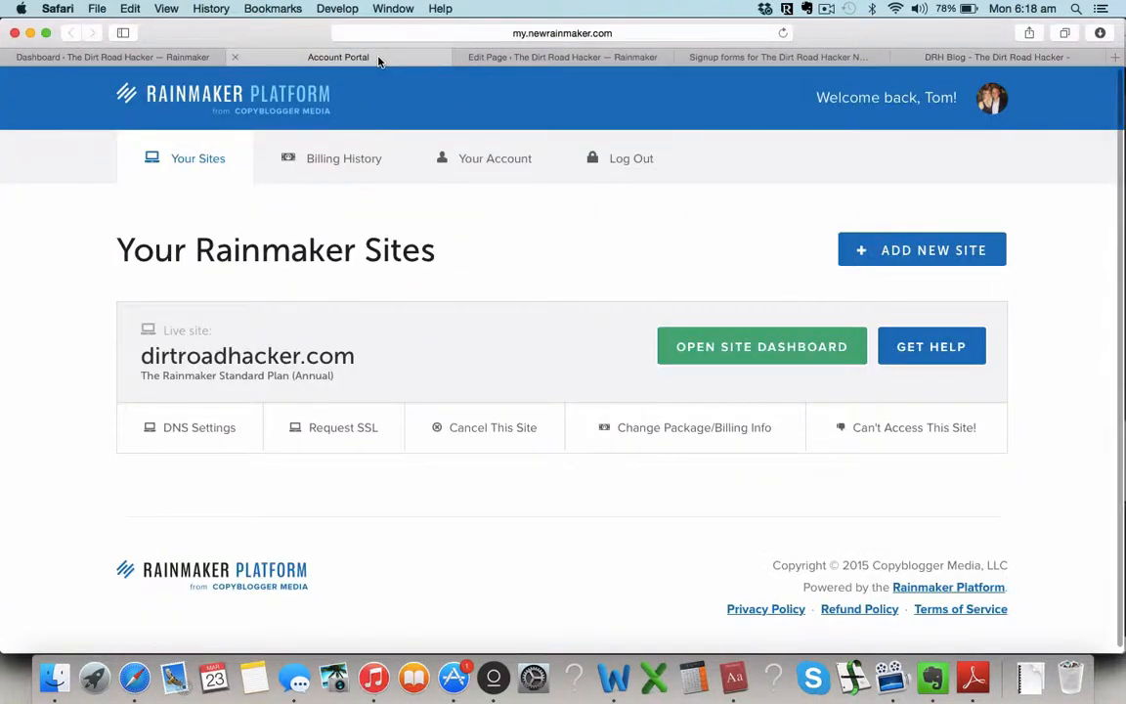
Step: Close the 404 dashboard tab and open the dirtroadhacker.com site dashboard from the portal
click(752, 56)
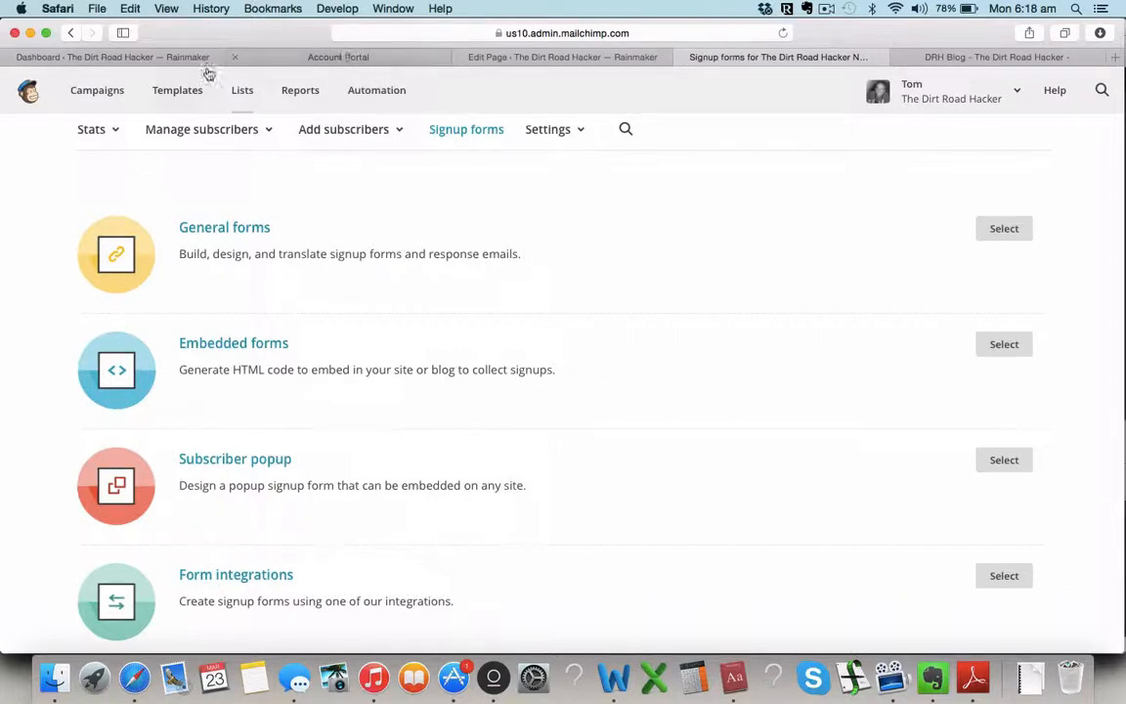
click(174, 57)
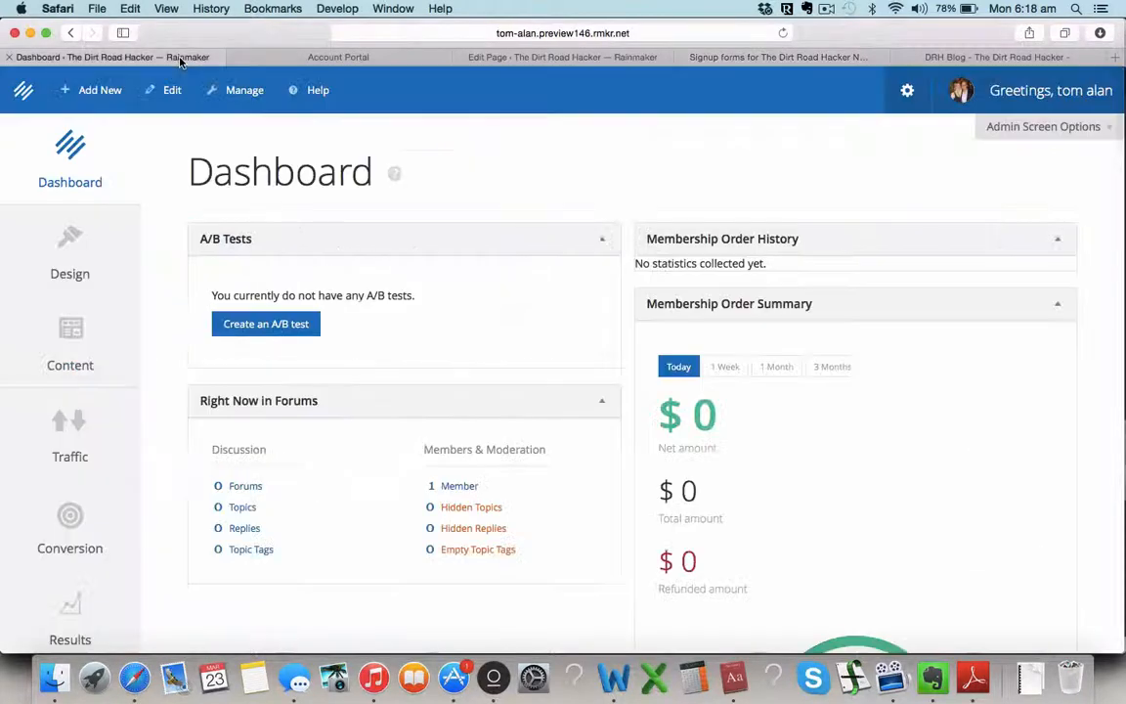
click(91, 274)
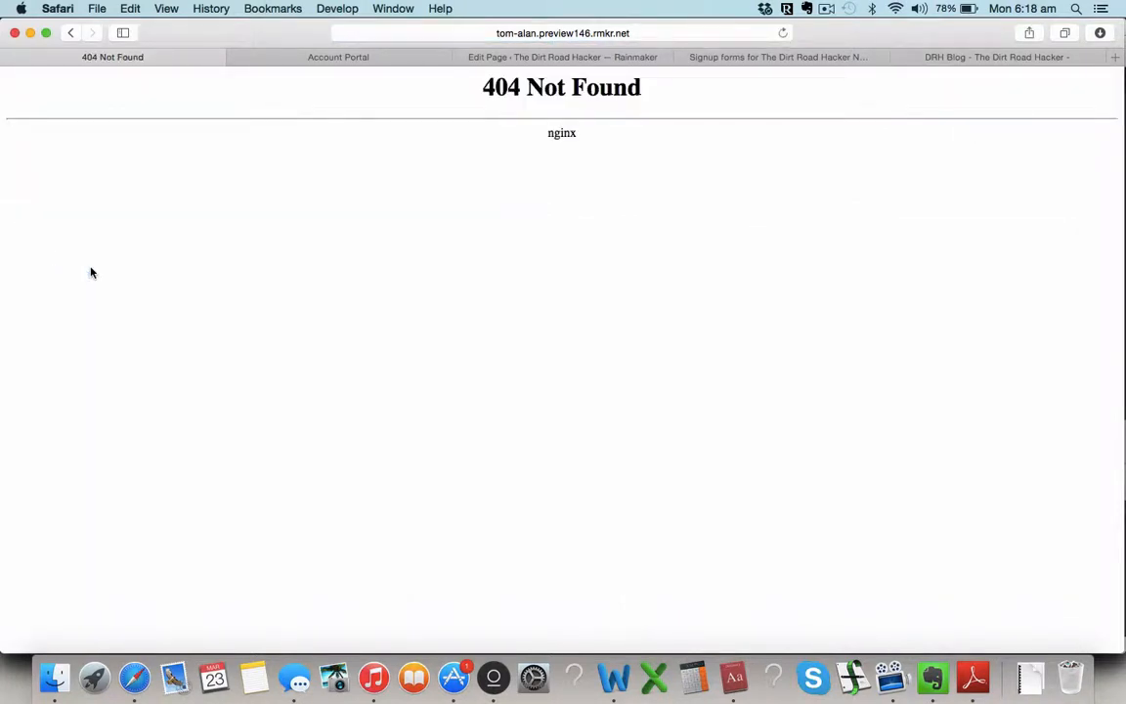
key(super+r)
click(11, 56)
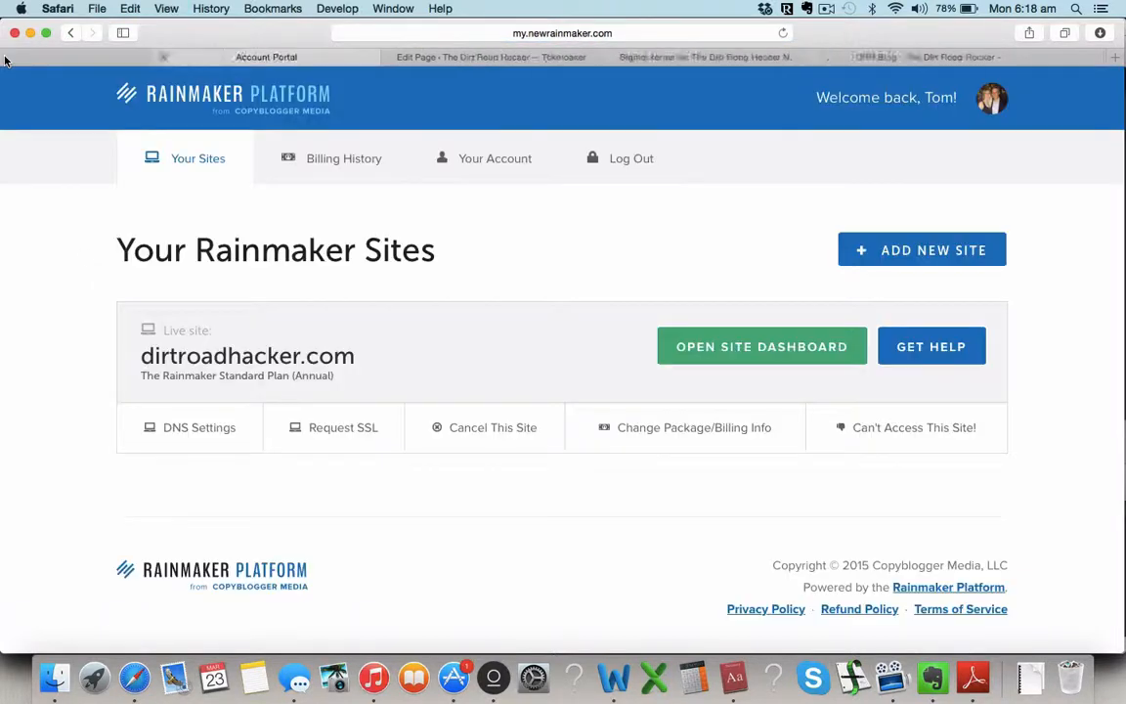
click(690, 350)
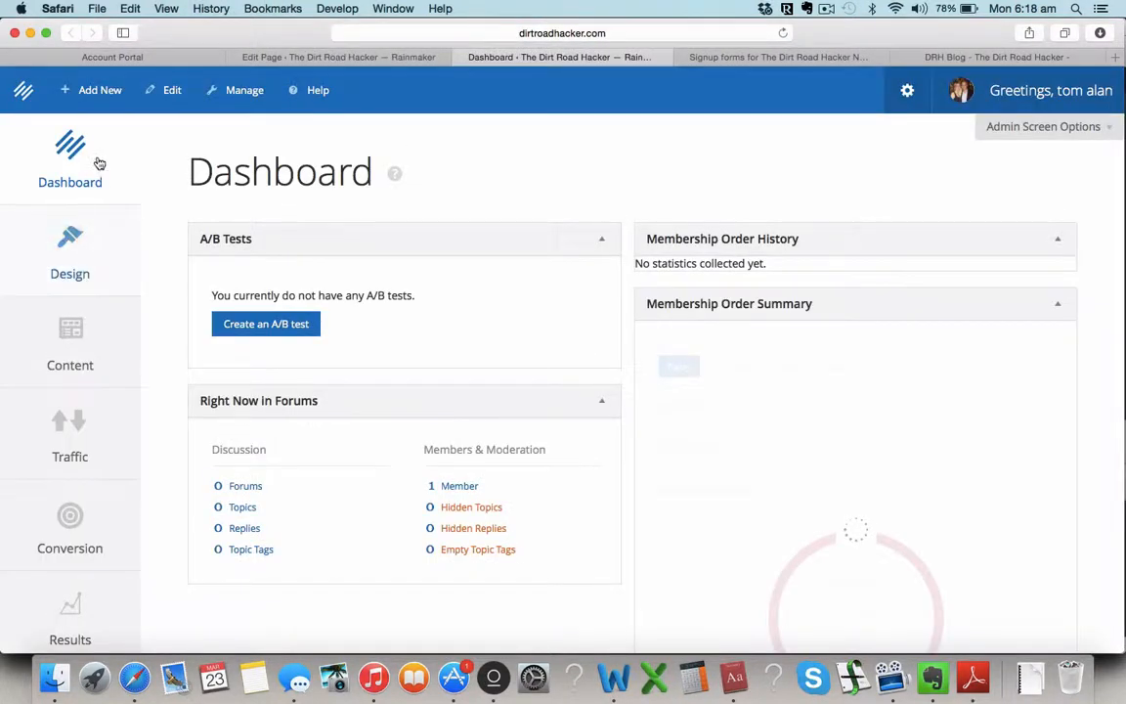
Step: Go to the site's Design settings and edit Appearance in the Customizer
click(76, 243)
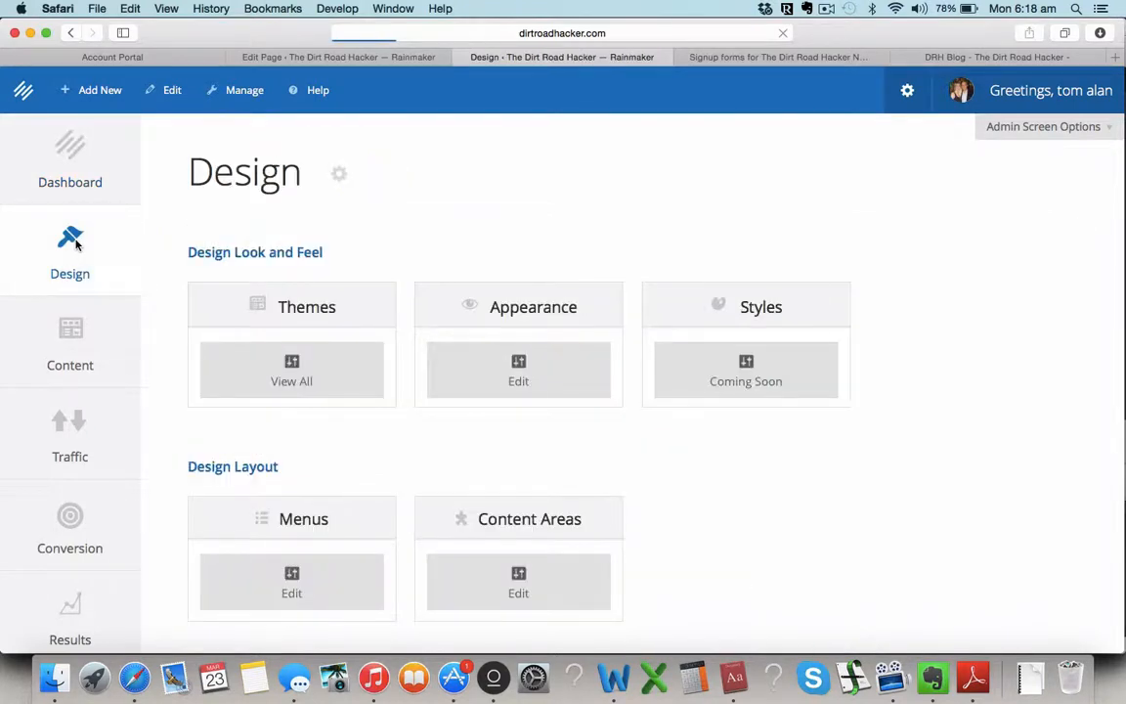
scroll(497, 448, down, 2)
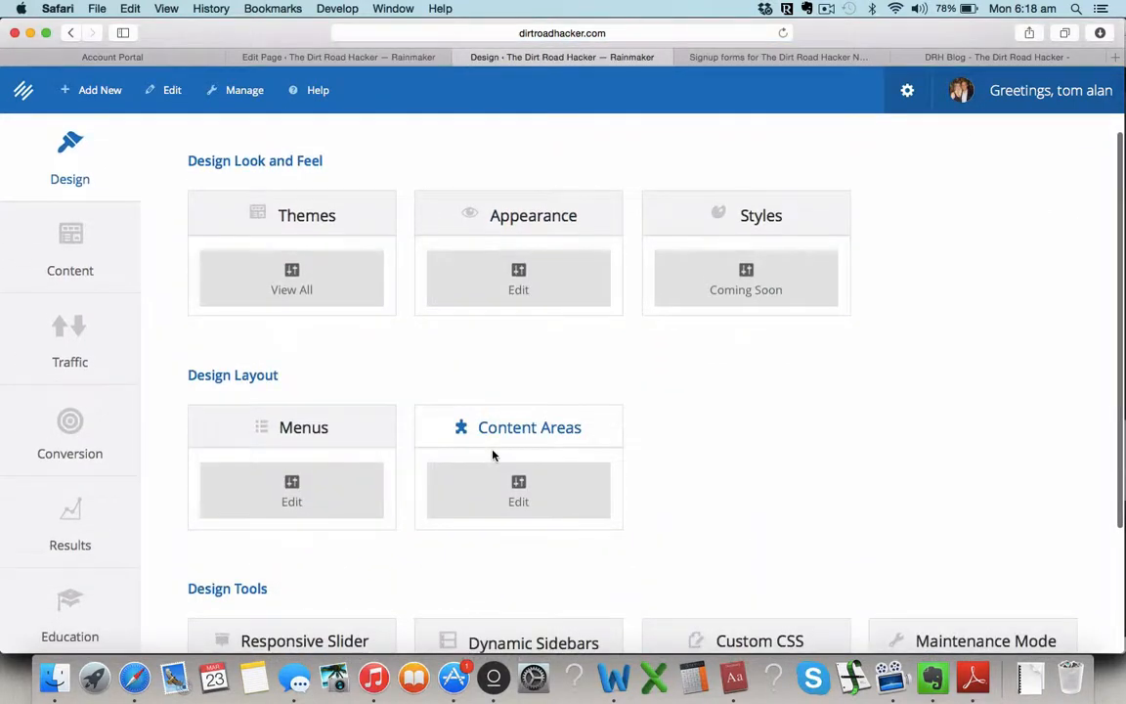
scroll(638, 478, up, 3)
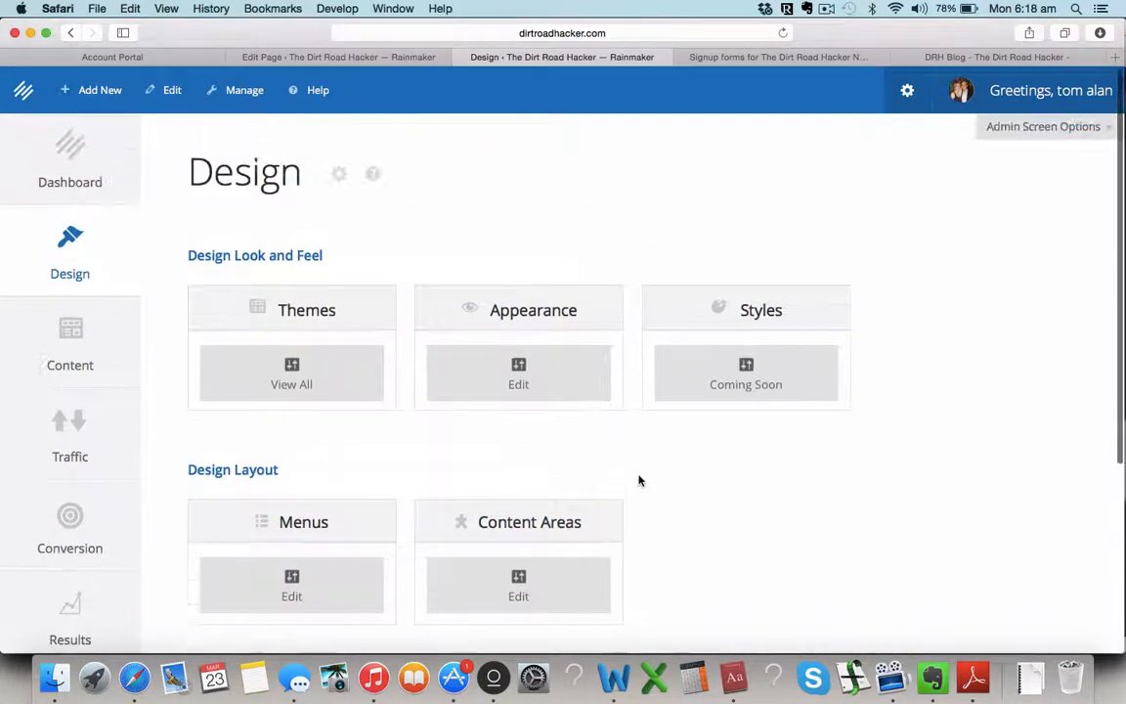
click(534, 386)
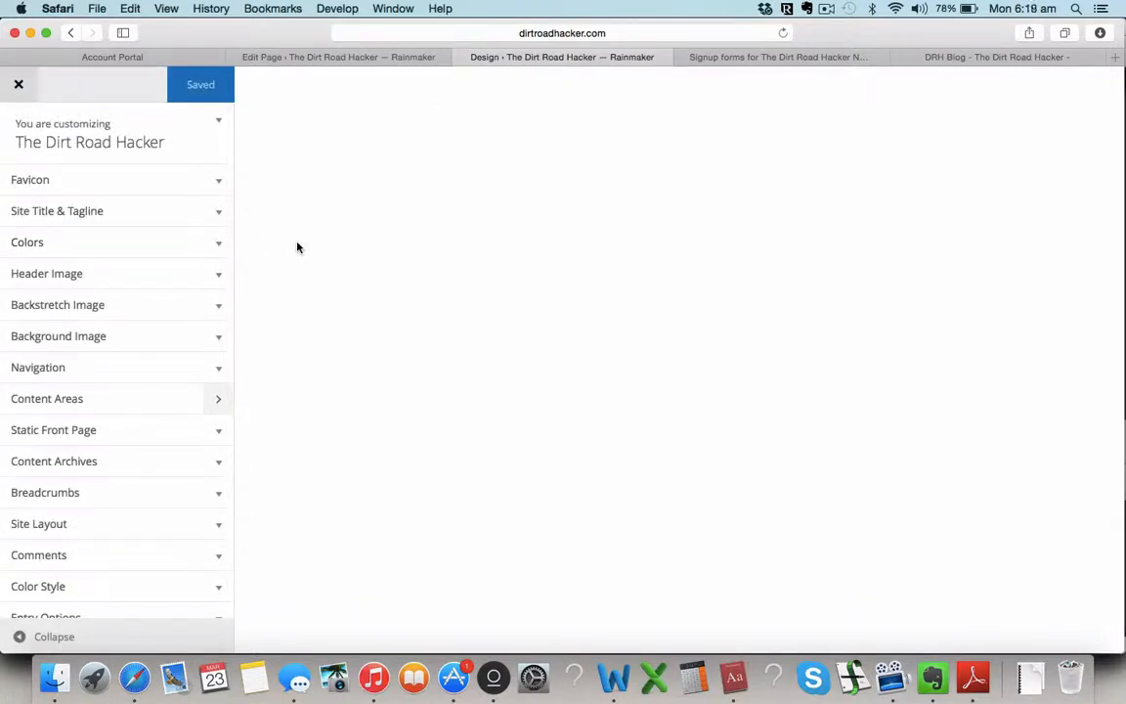
Step: Open Content Areas in the Customizer, then go back to MailChimp's Signup forms options
click(195, 401)
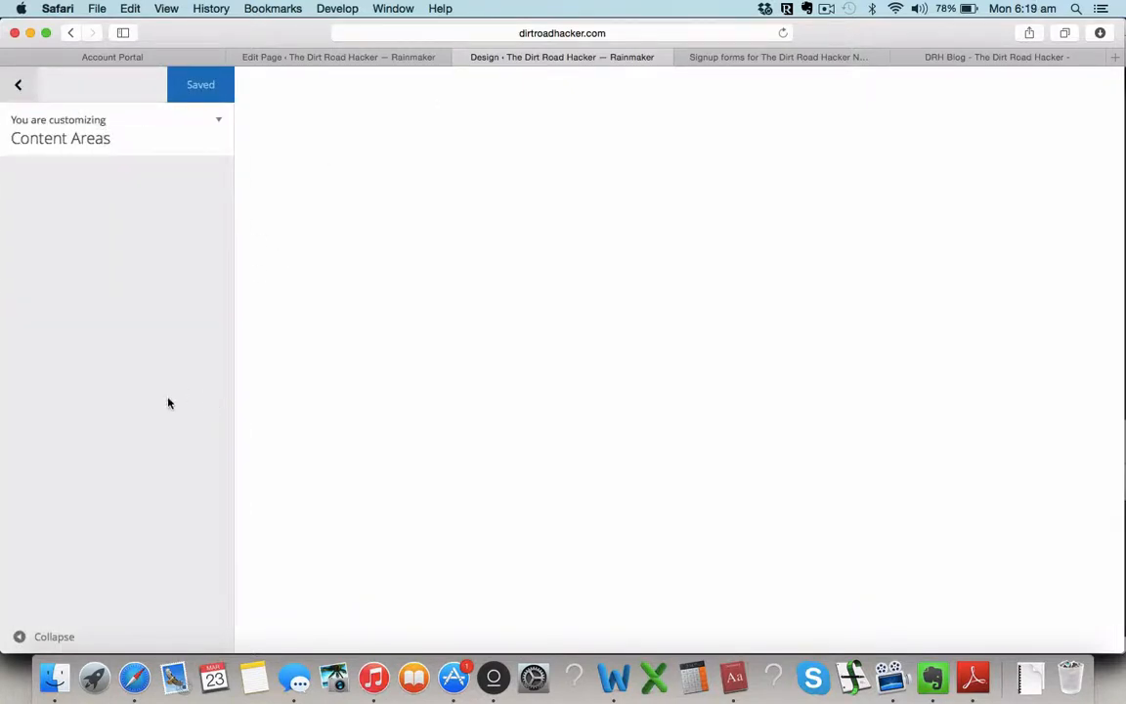
click(794, 56)
scroll(739, 350, down, 2)
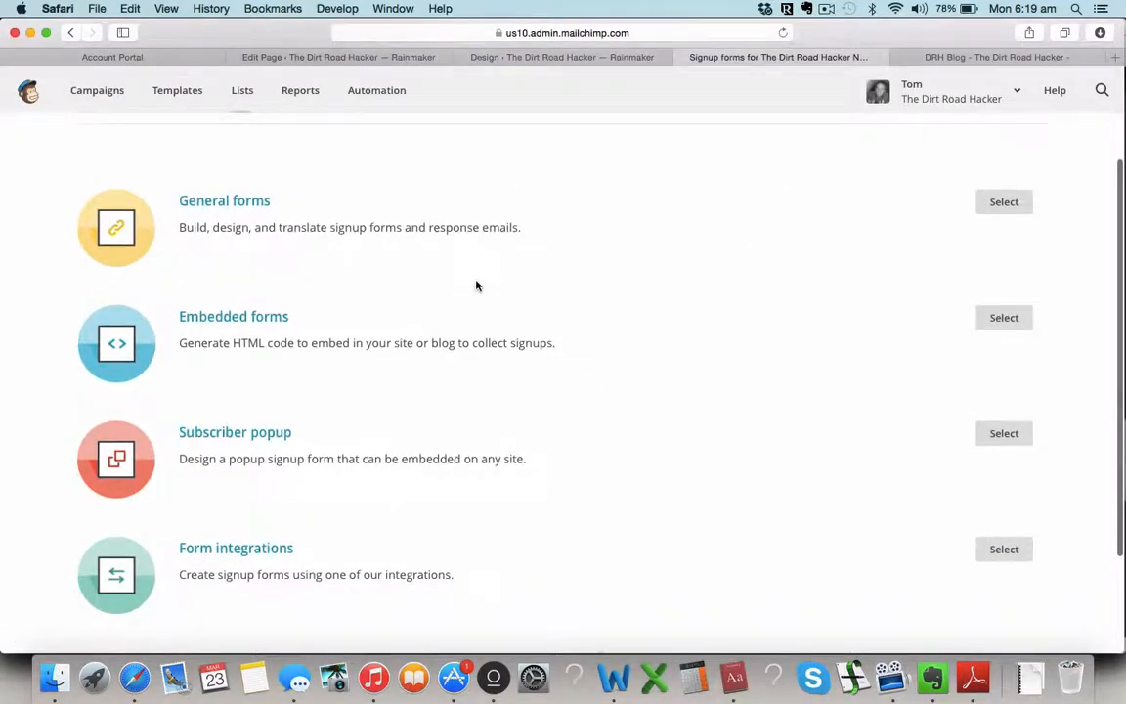
scroll(477, 284, up, 3)
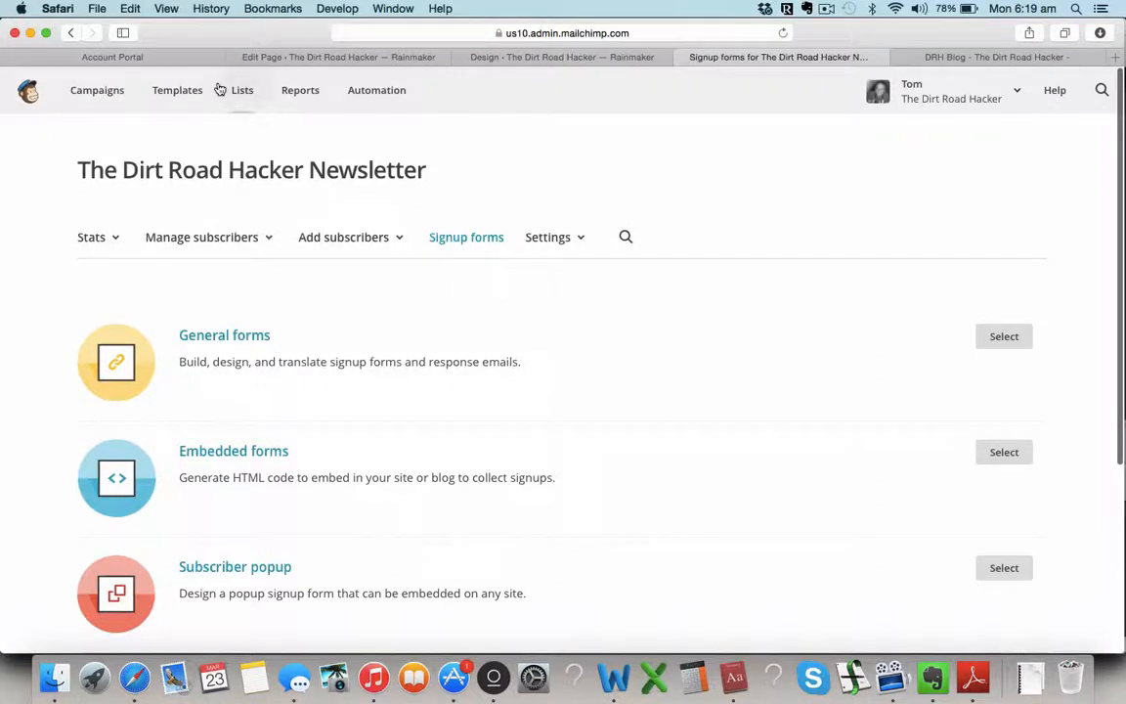
scroll(420, 376, down, 3)
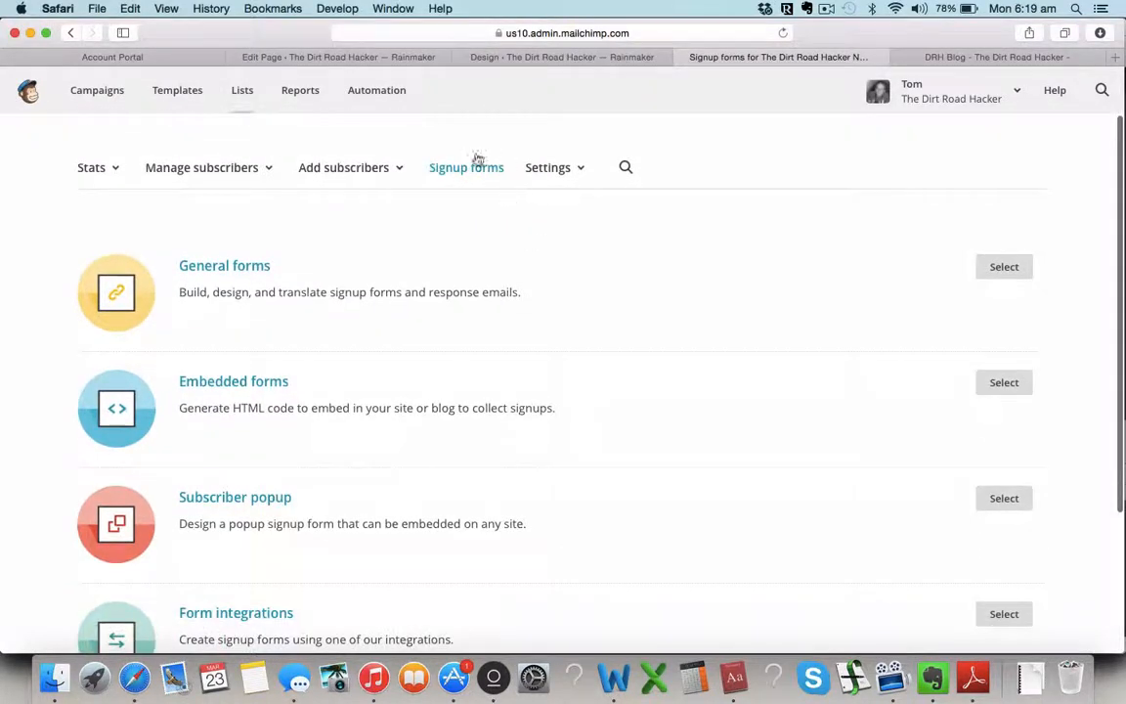
scroll(548, 309, down, 2)
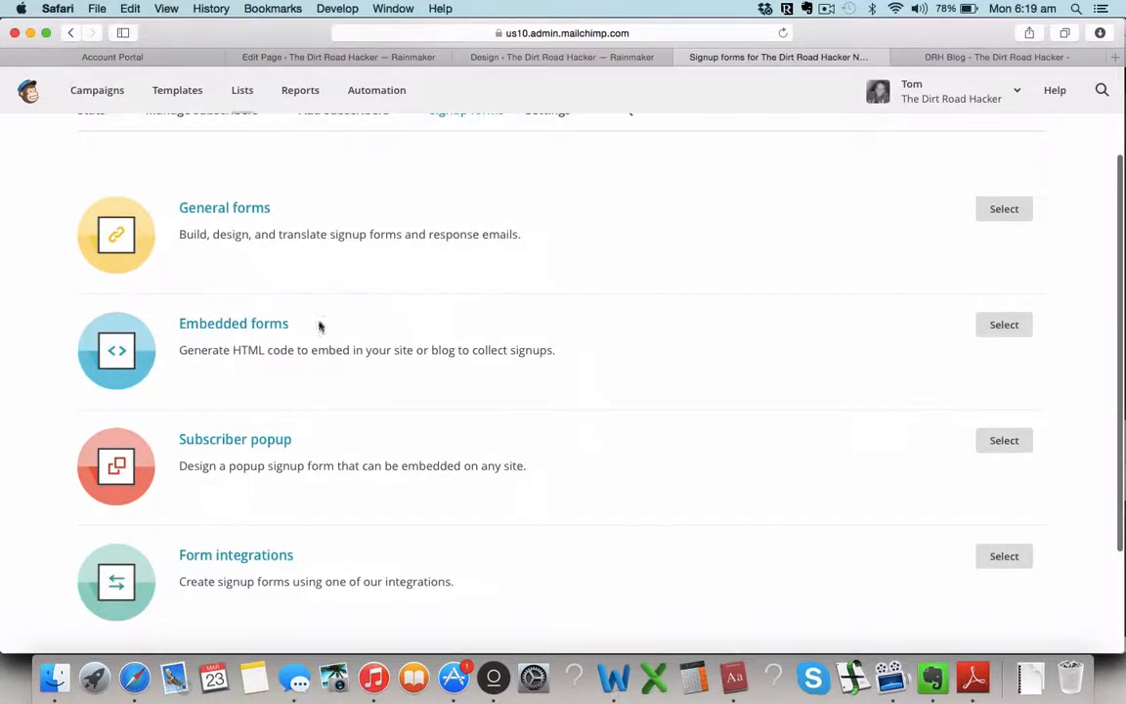
Step: Choose Embedded forms, switch to the Naked version, and find its copy/paste HTML code
click(1006, 334)
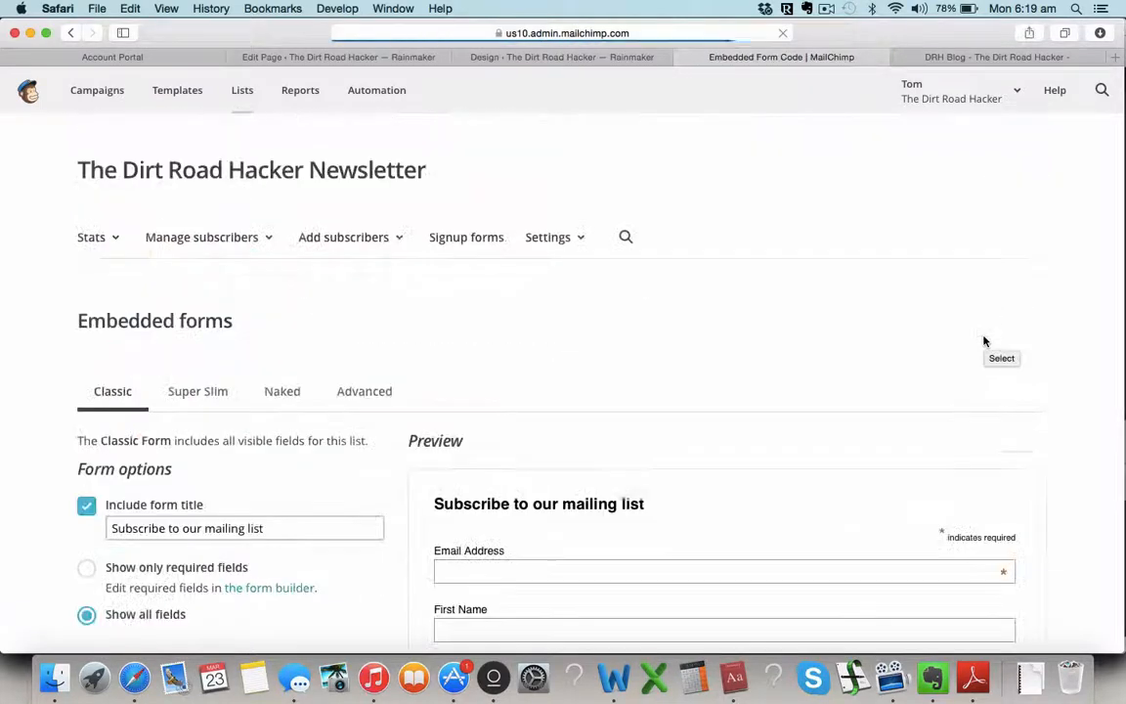
scroll(761, 413, down, 2)
scroll(761, 413, up, 2)
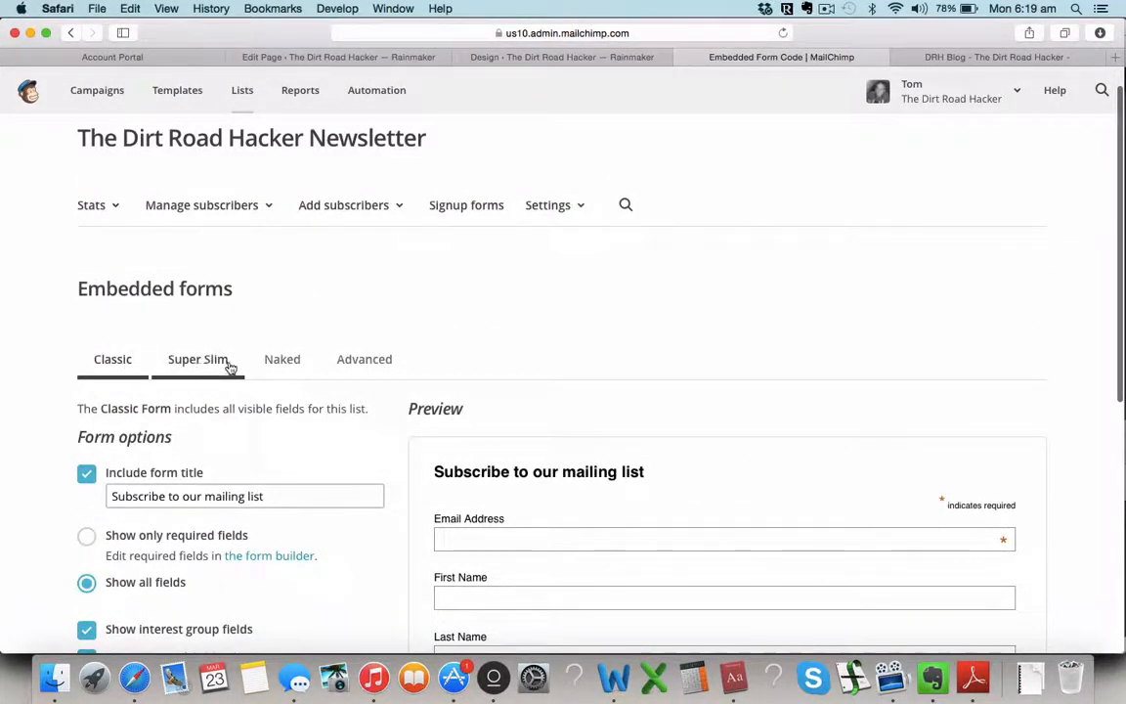
click(282, 370)
scroll(307, 464, down, 5)
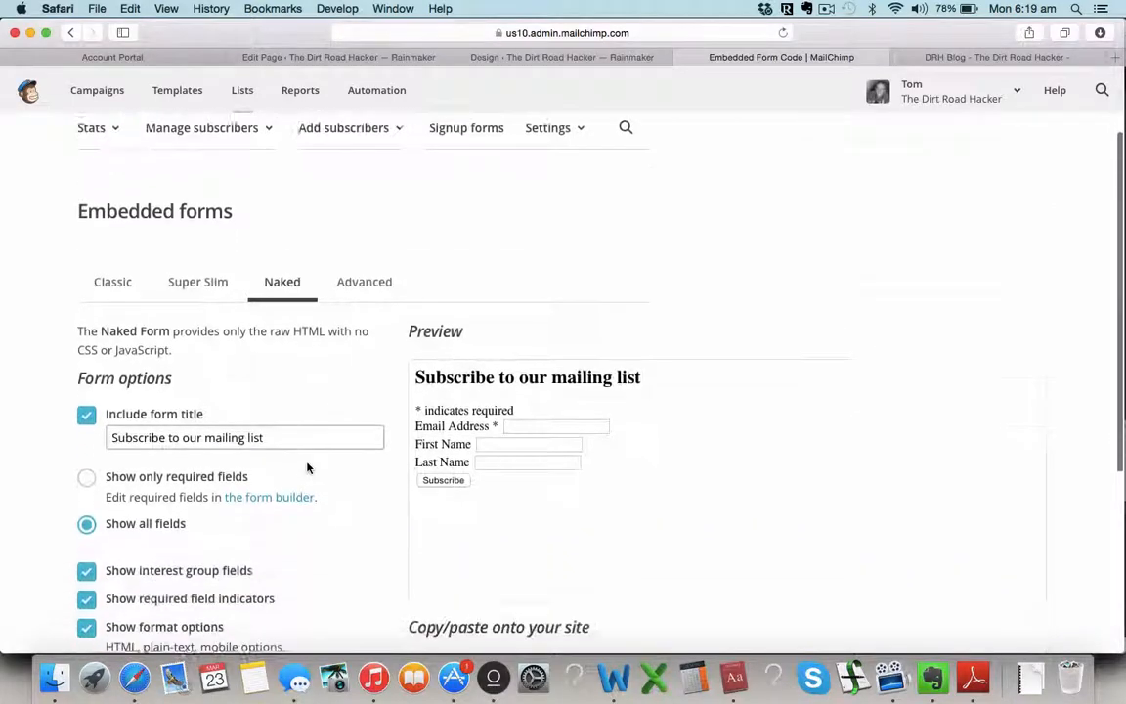
scroll(307, 468, down, 2)
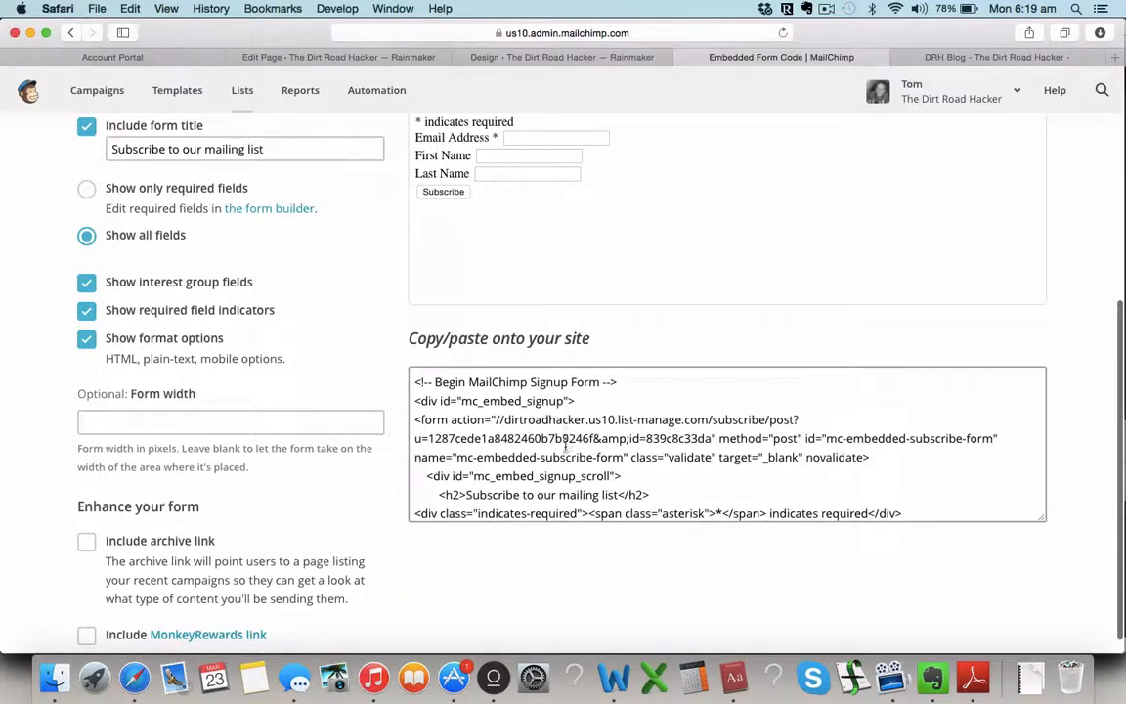
scroll(567, 452, down, 1)
scroll(567, 452, up, 1)
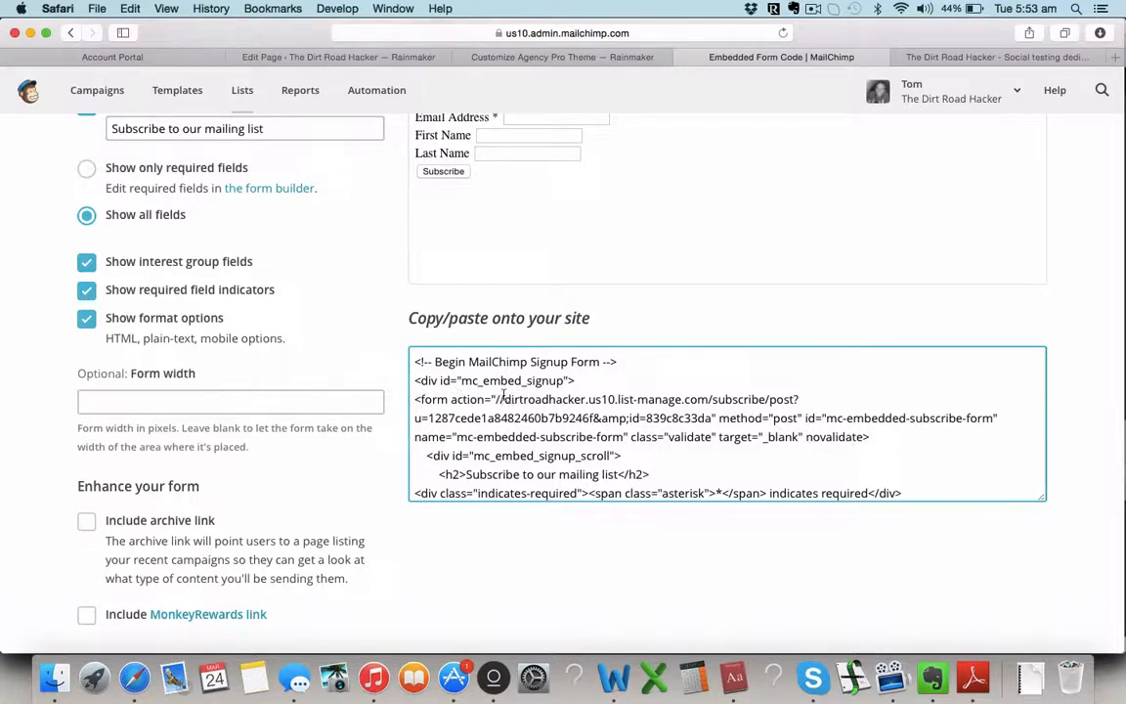
Step: Select only the list-manage form action URL in the embed code and copy it
key(super+a)
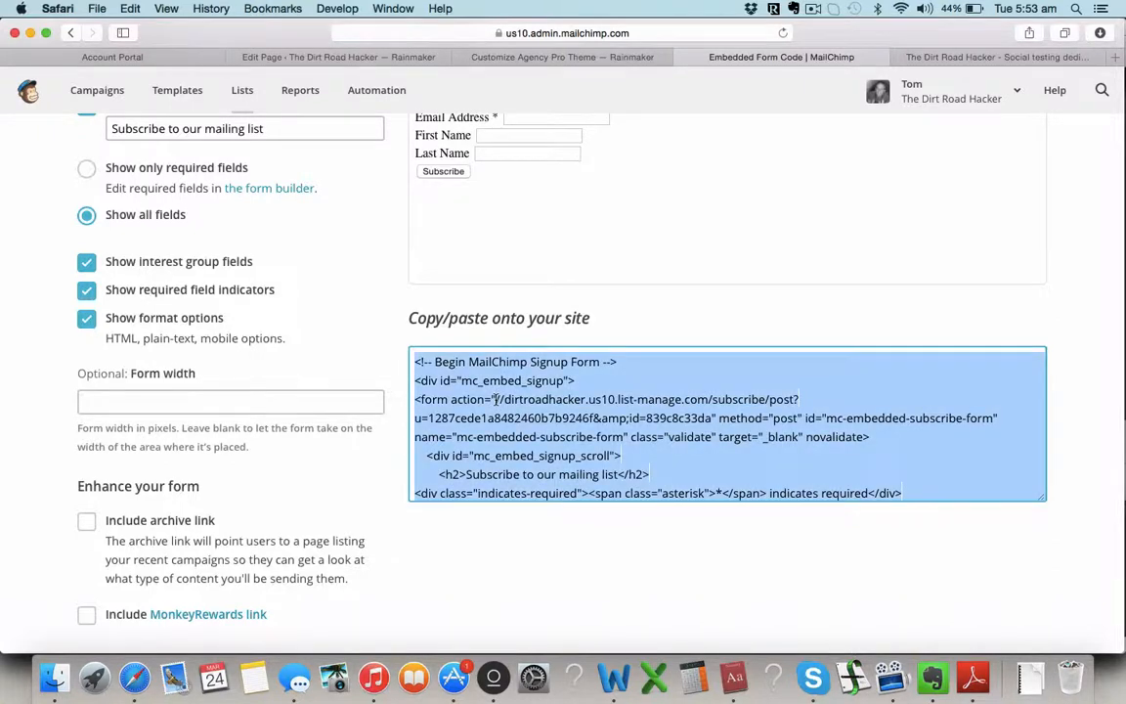
click(495, 399)
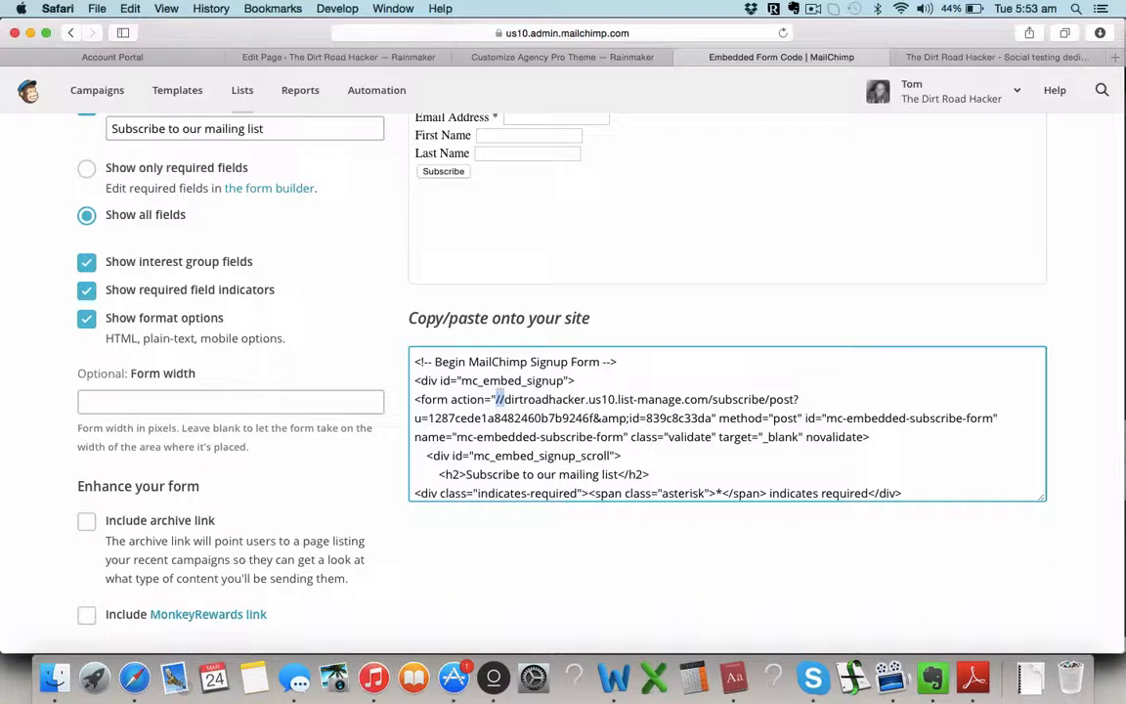
drag(497, 398, 711, 417)
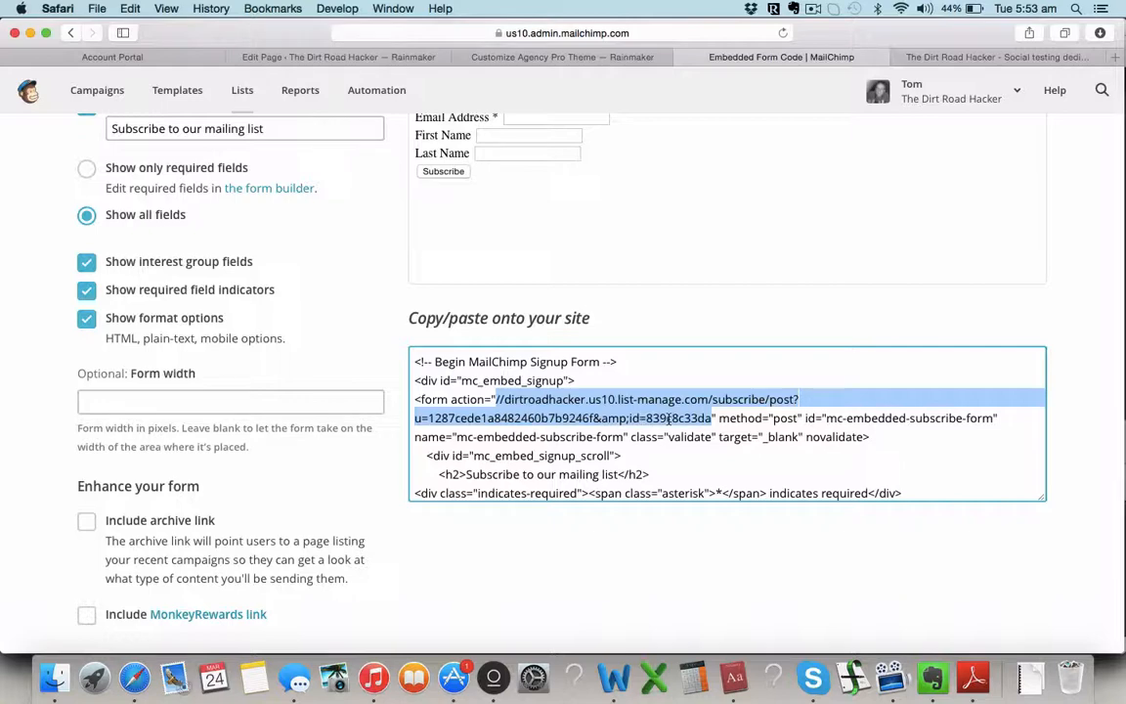
key(super+c)
Step: Paste the MailChimp list-manage URL into the Agency Pro opt-in widget's Form Action field
click(562, 56)
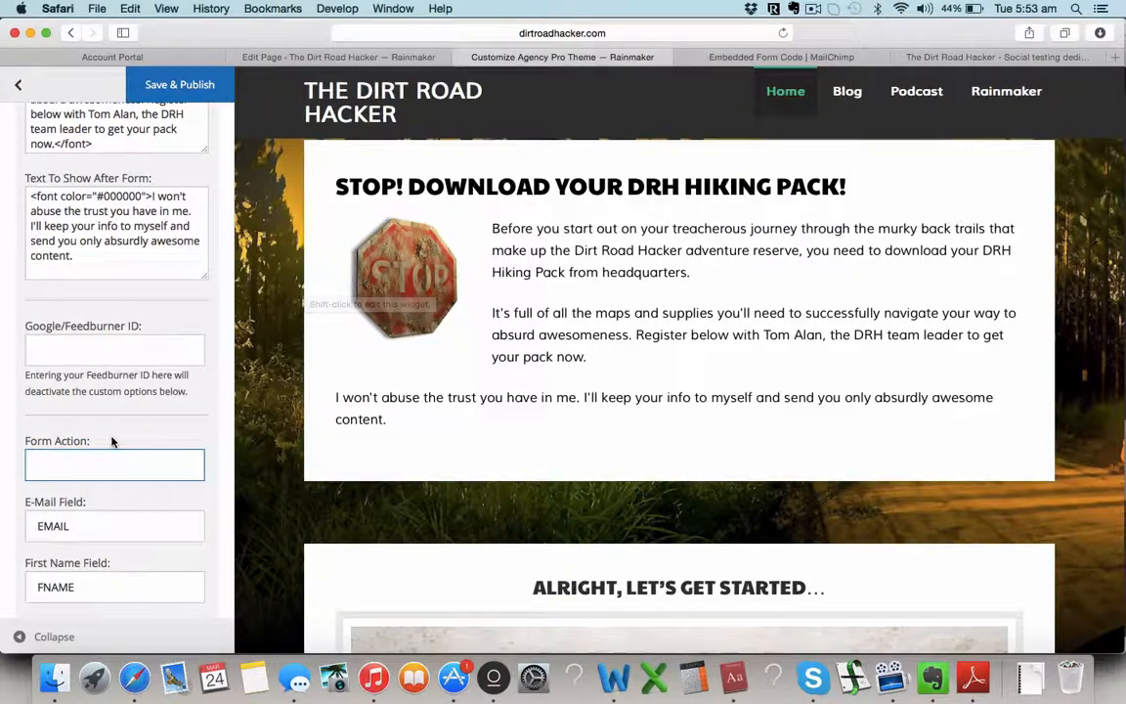
scroll(135, 434, up, 1)
scroll(281, 440, up, 3)
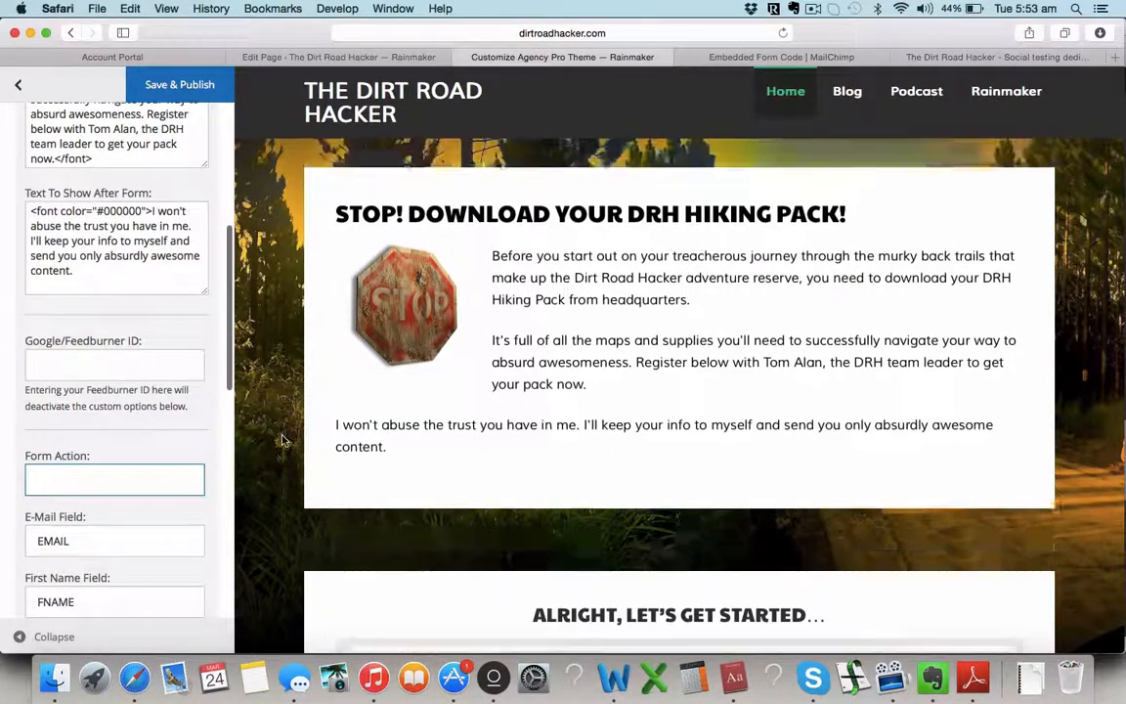
scroll(283, 440, down, 1)
scroll(282, 440, down, 1)
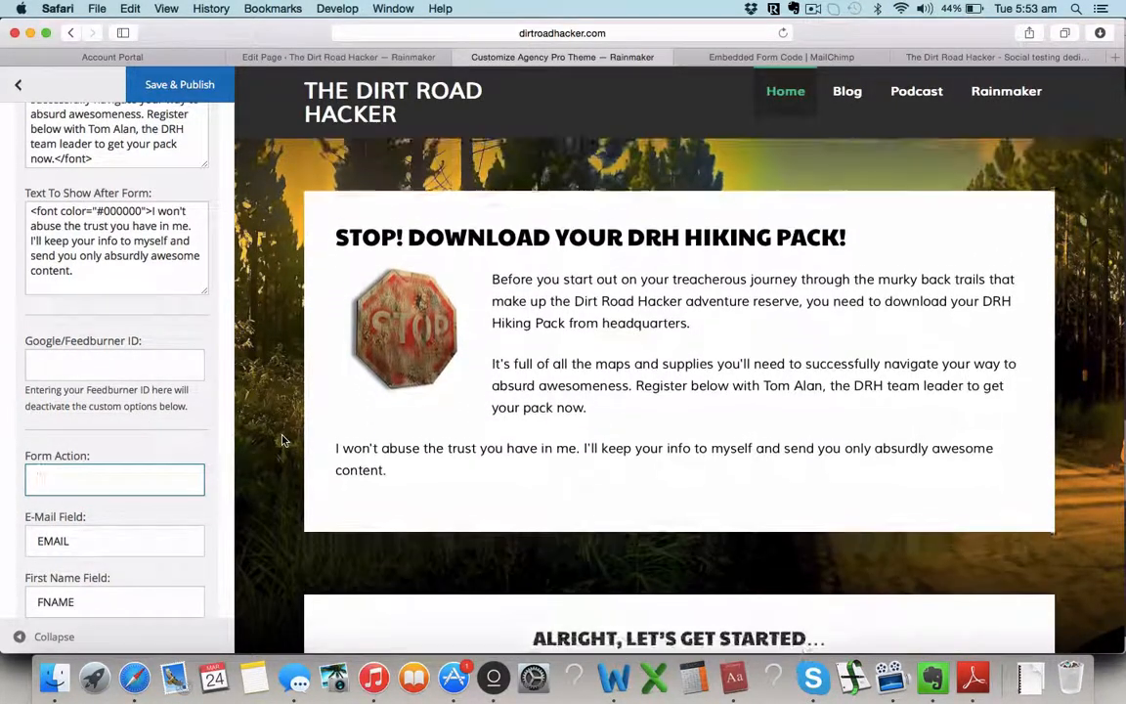
scroll(136, 500, down, 3)
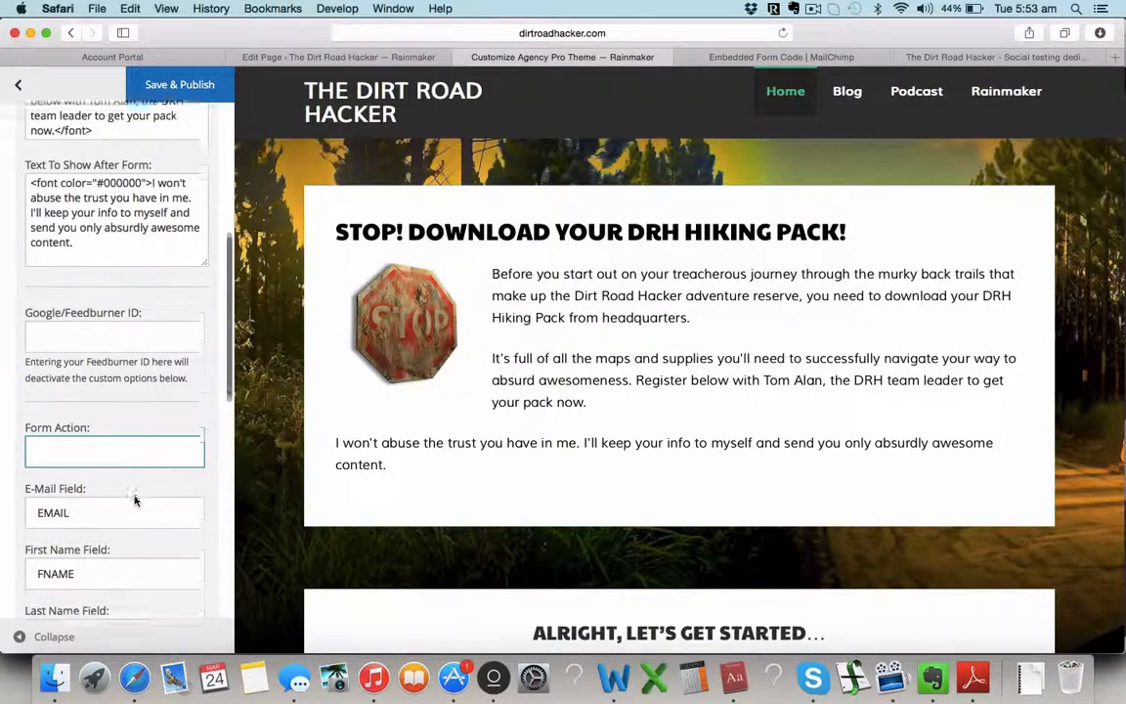
scroll(135, 496, down, 1)
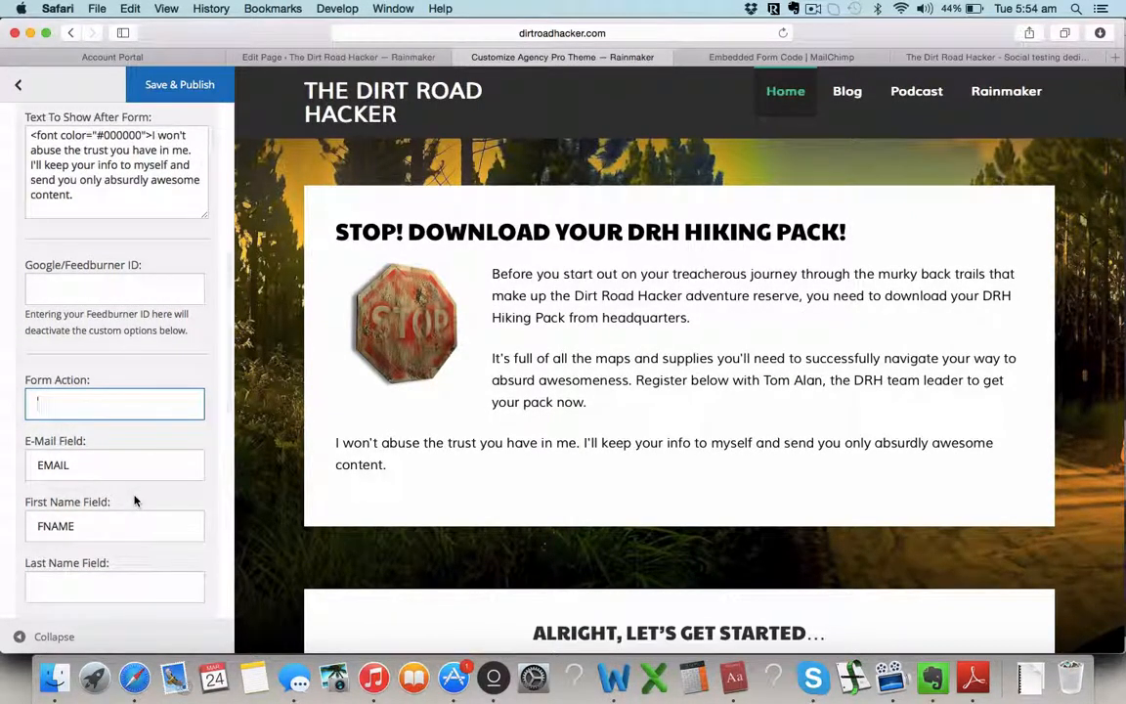
scroll(68, 372, up, 8)
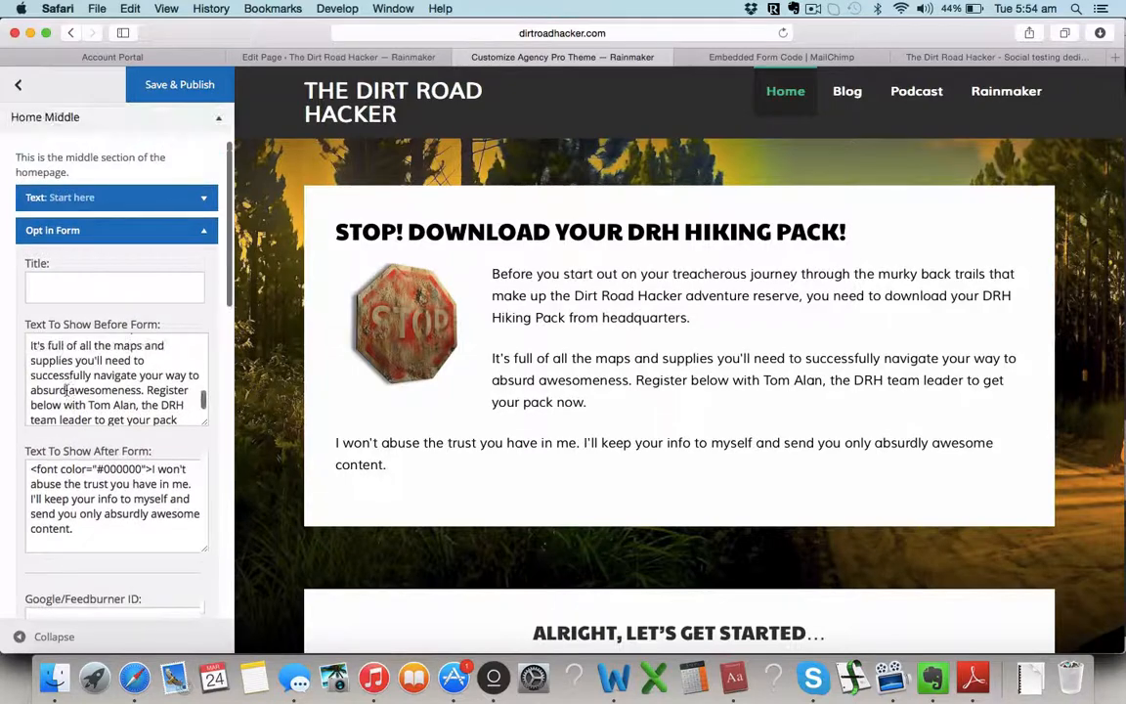
scroll(78, 317, down, 3)
scroll(78, 318, down, 10)
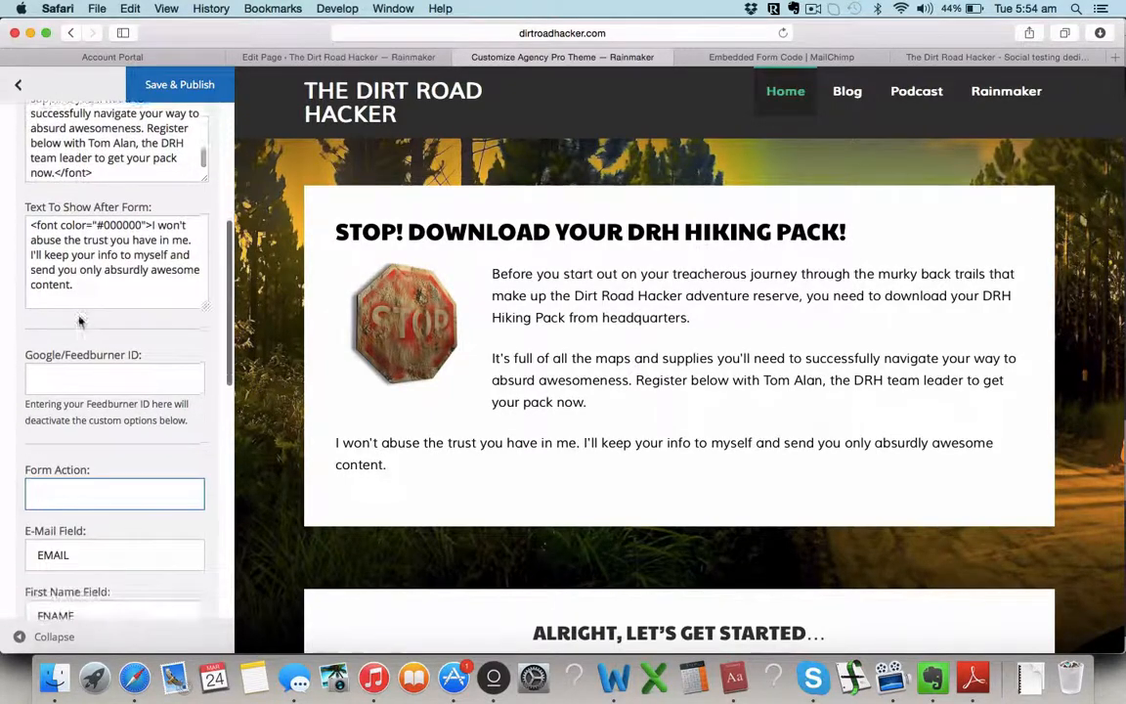
scroll(79, 316, down, 6)
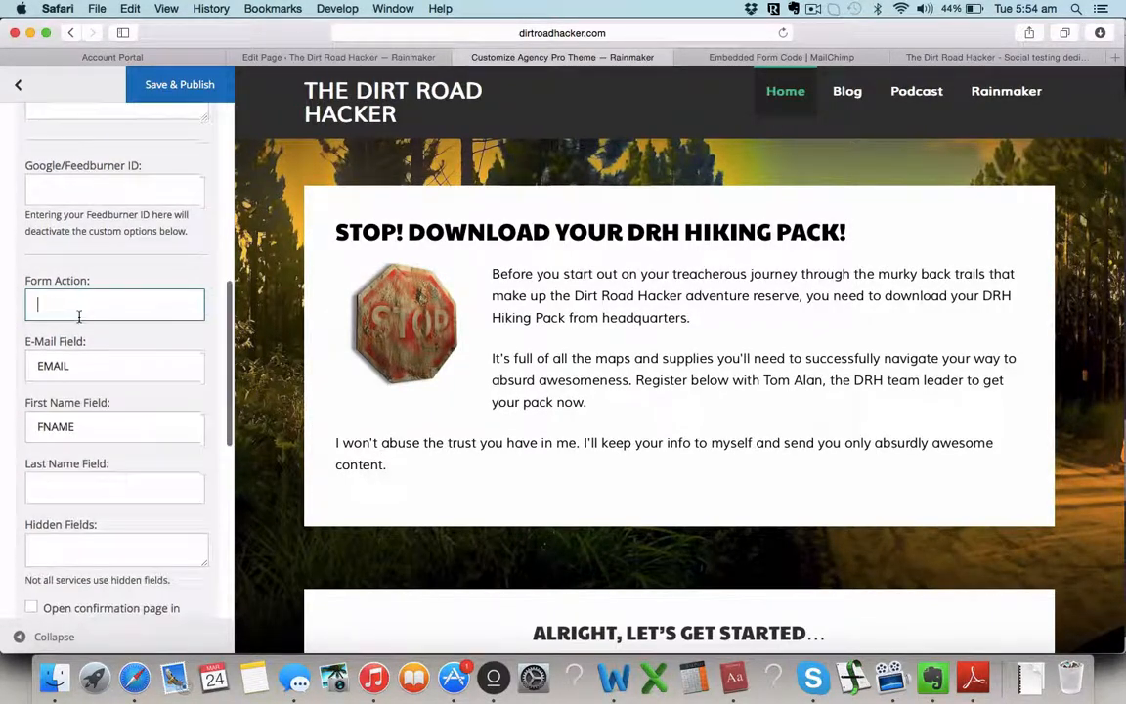
key(super+v)
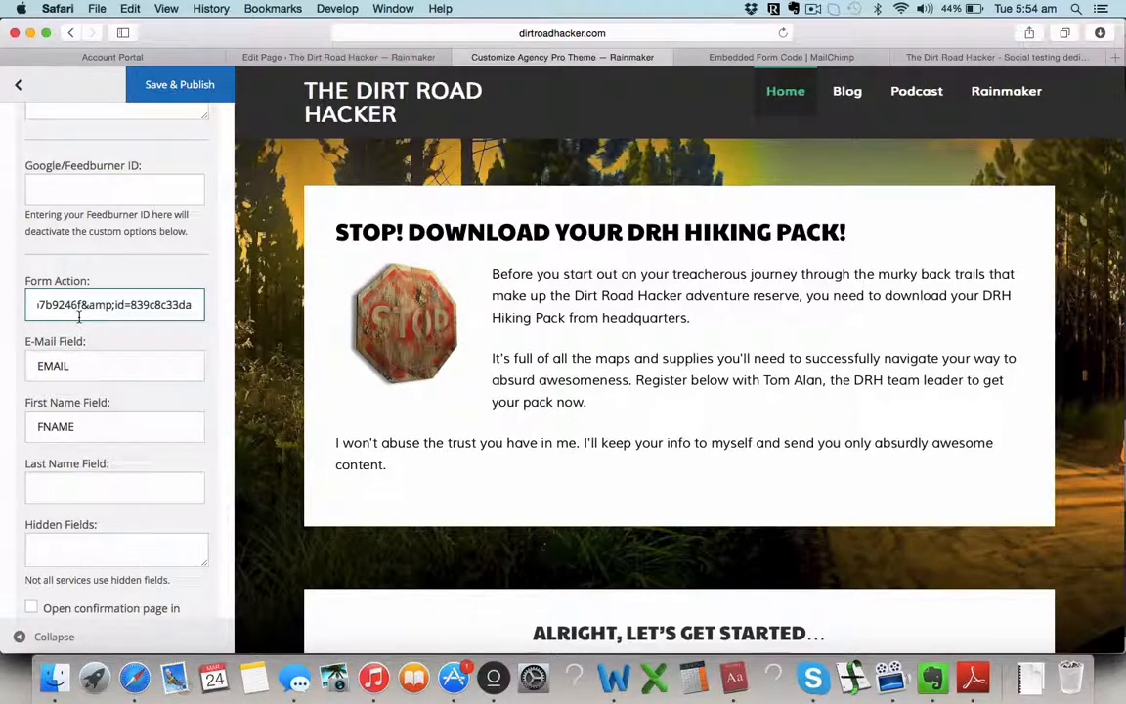
Step: Save and publish the customizer settings with the EMAIL and FNAME field names
scroll(83, 352, down, 2)
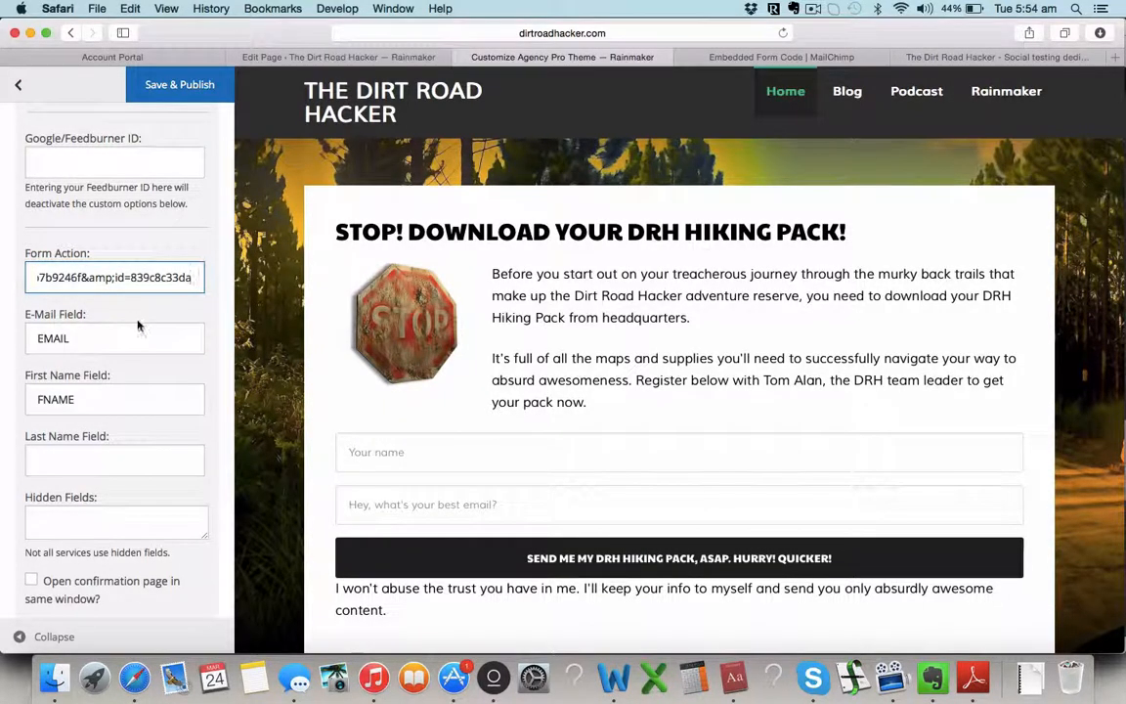
scroll(123, 352, down, 1)
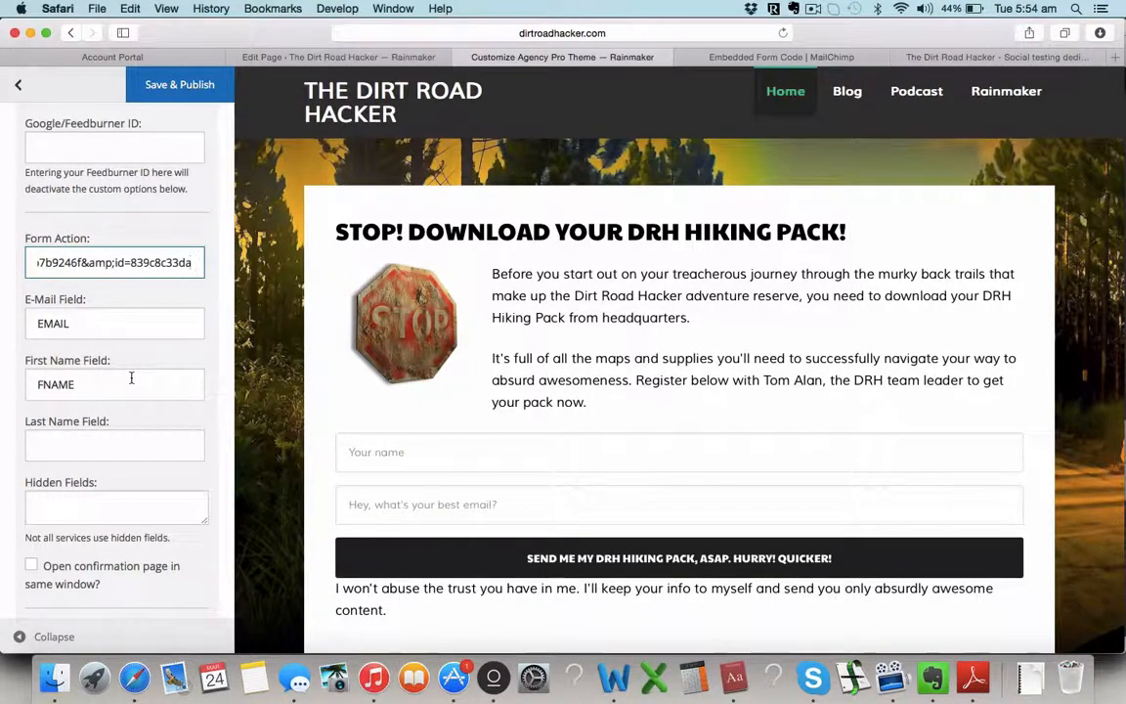
click(156, 100)
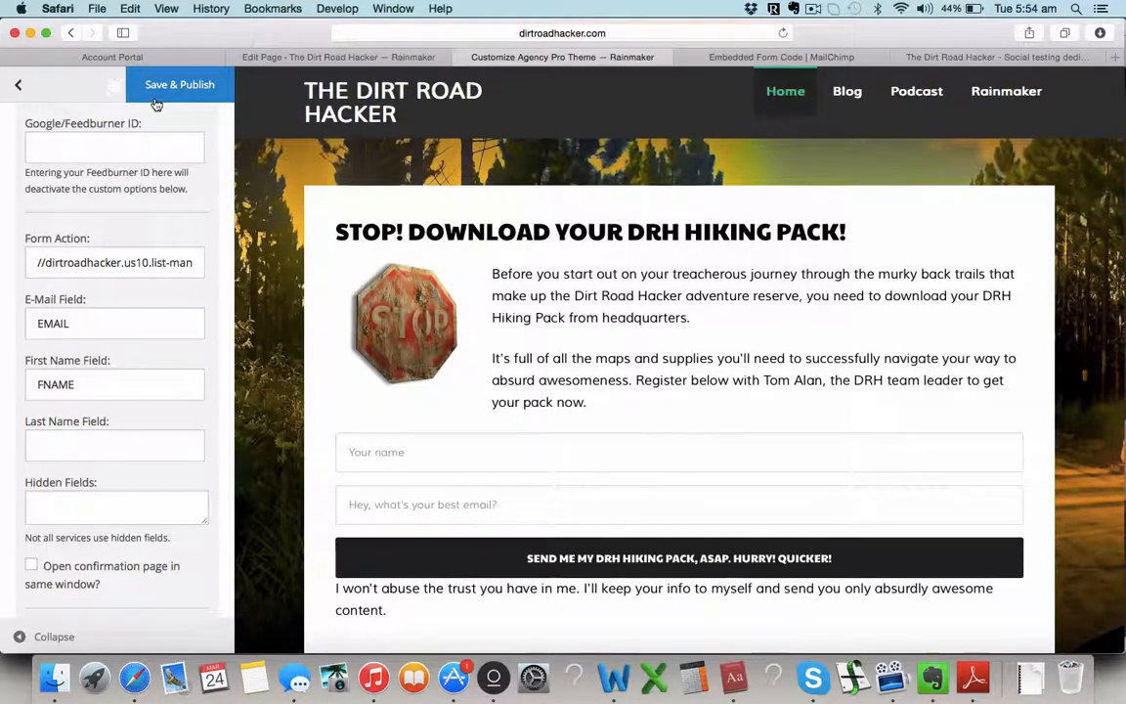
Step: Reload the live Dirt Road Hacker homepage and bring its hiking-pack signup form into view
click(930, 56)
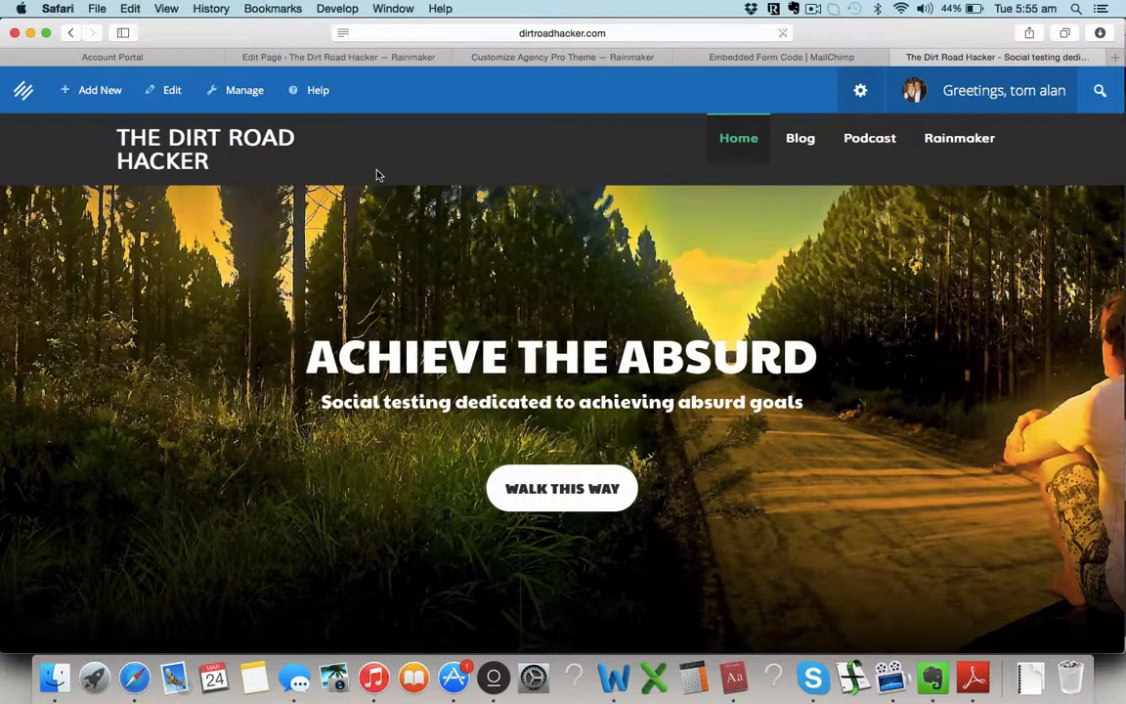
key(super+r)
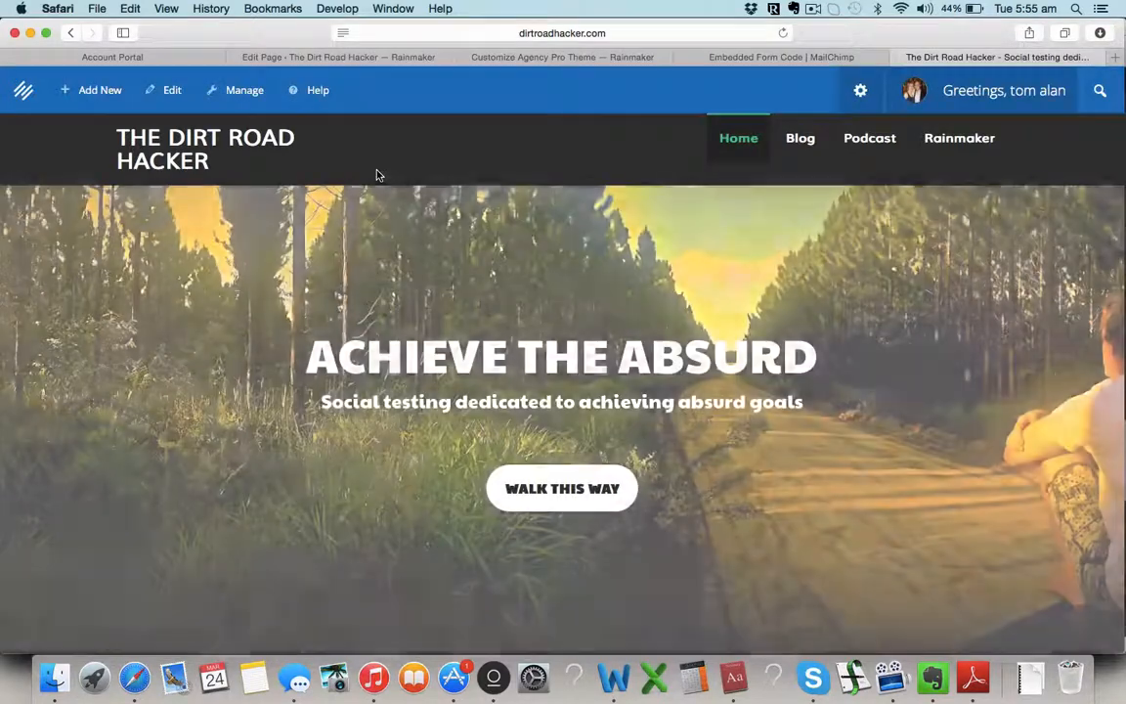
scroll(370, 379, down, 5)
scroll(371, 378, down, 20)
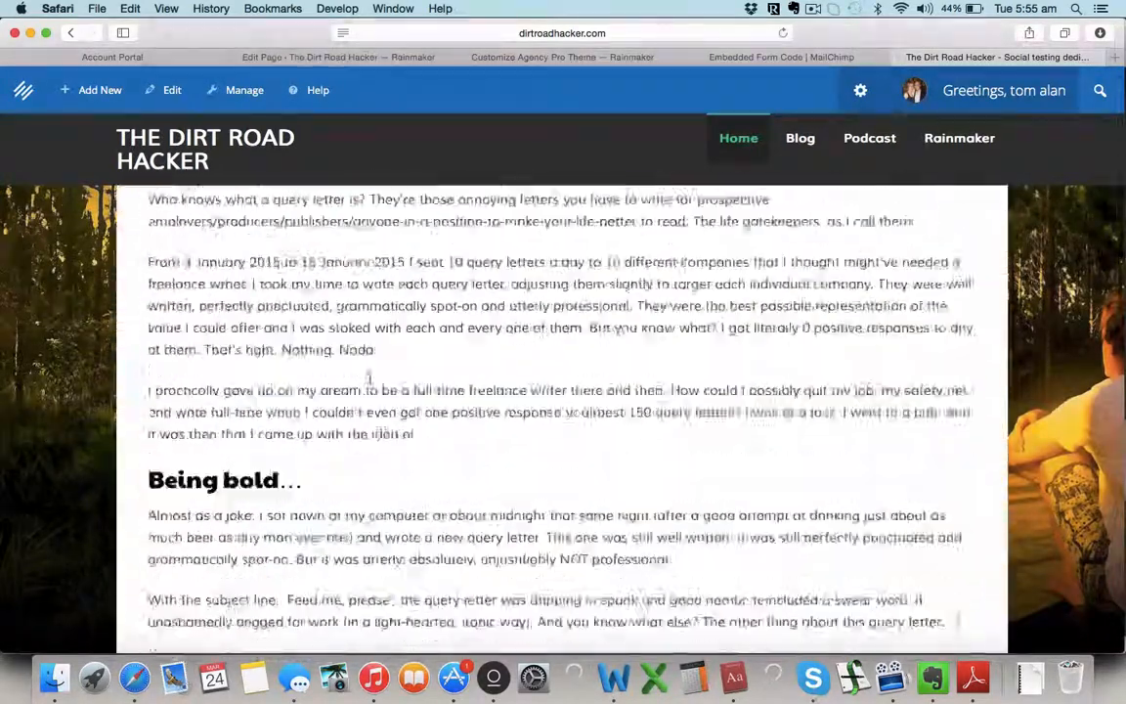
scroll(370, 378, down, 5)
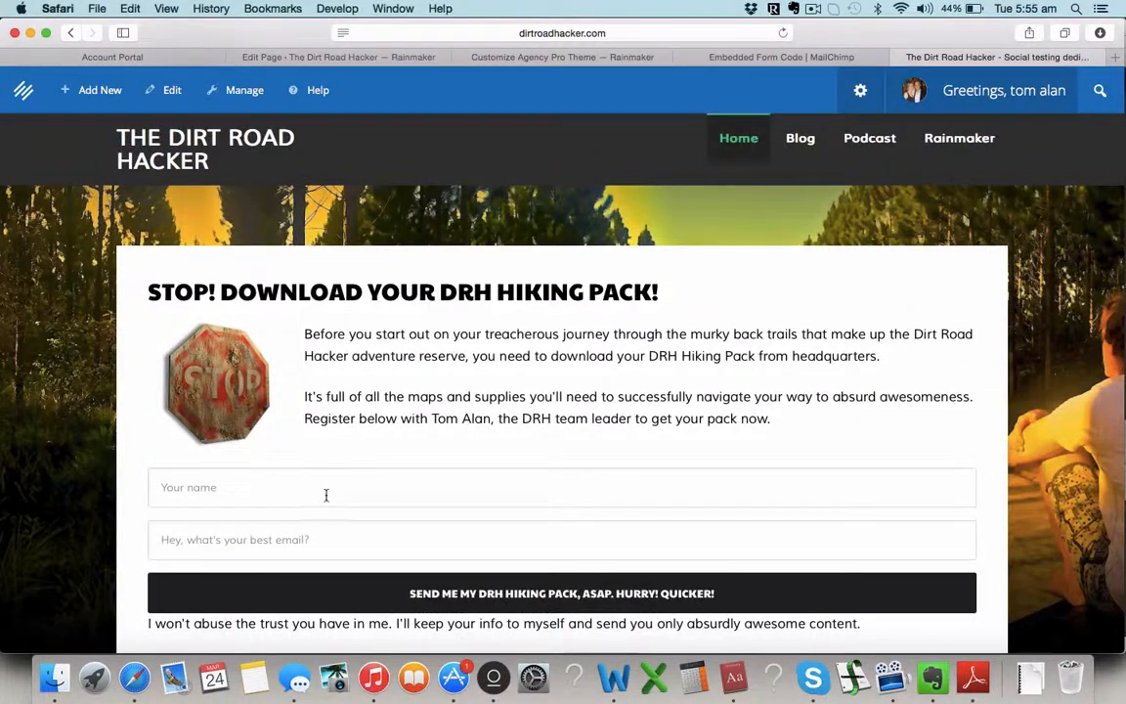
Step: Fill the signup form with a first name and a test e-mail address
click(327, 495)
text(Tom)
key(Tab)
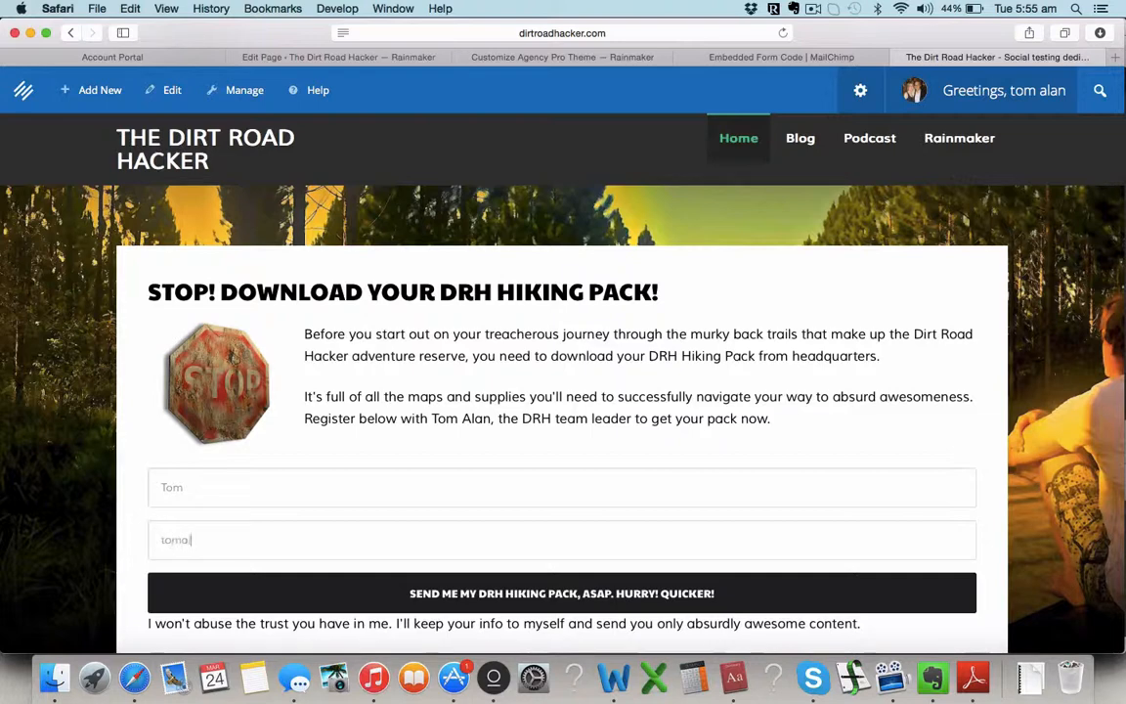
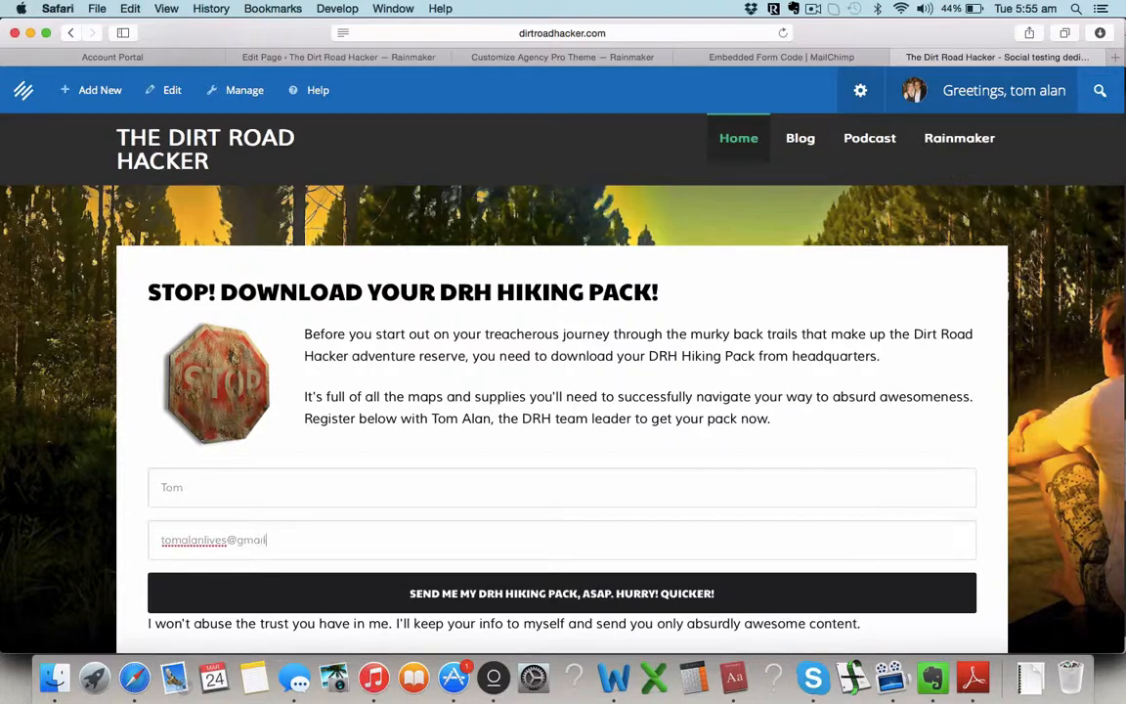
Step: Submit the SEND ME MY DRH HIKING PACK form, check MailChimp's 'Almost finished' page, then close it
click(472, 594)
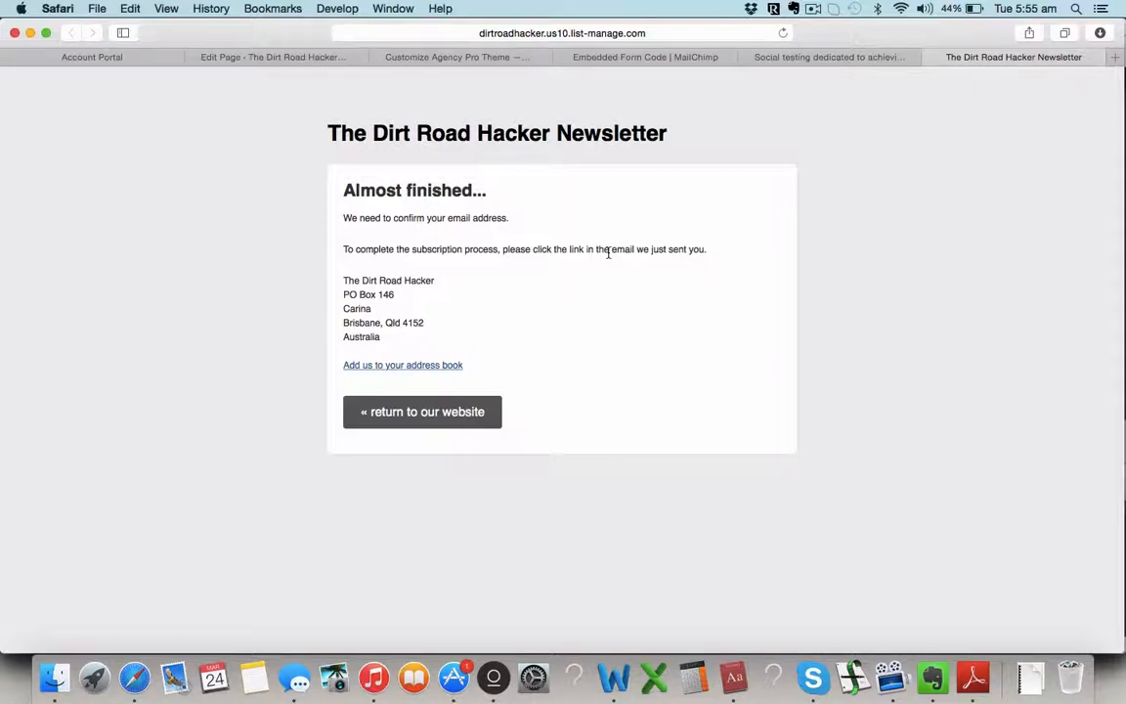
click(929, 57)
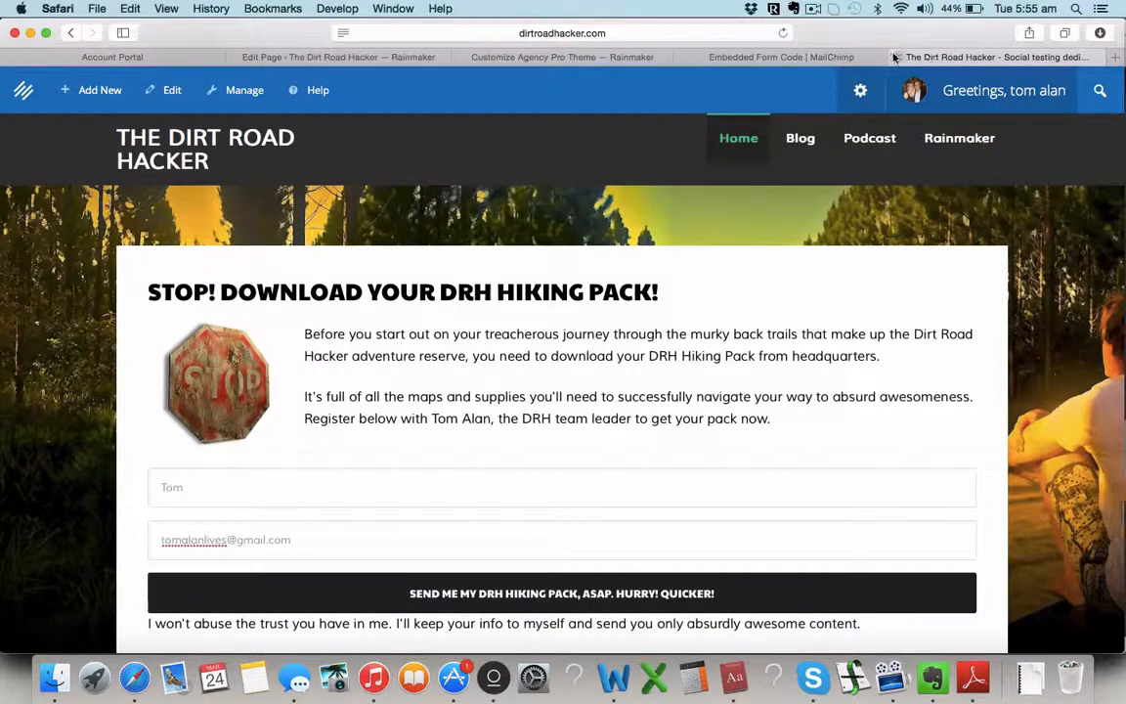
scroll(841, 306, down, 1)
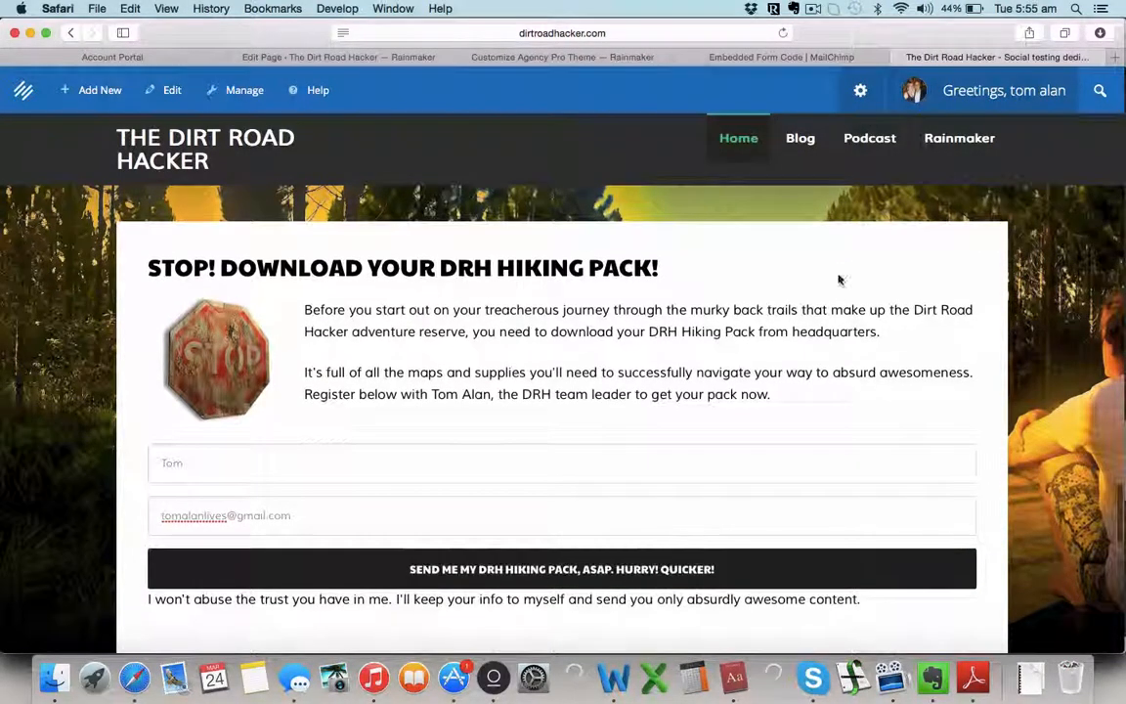
Step: Close the Dirt Road Hacker homepage tab and return to the top of MailChimp's Embedded Form Code page
click(902, 59)
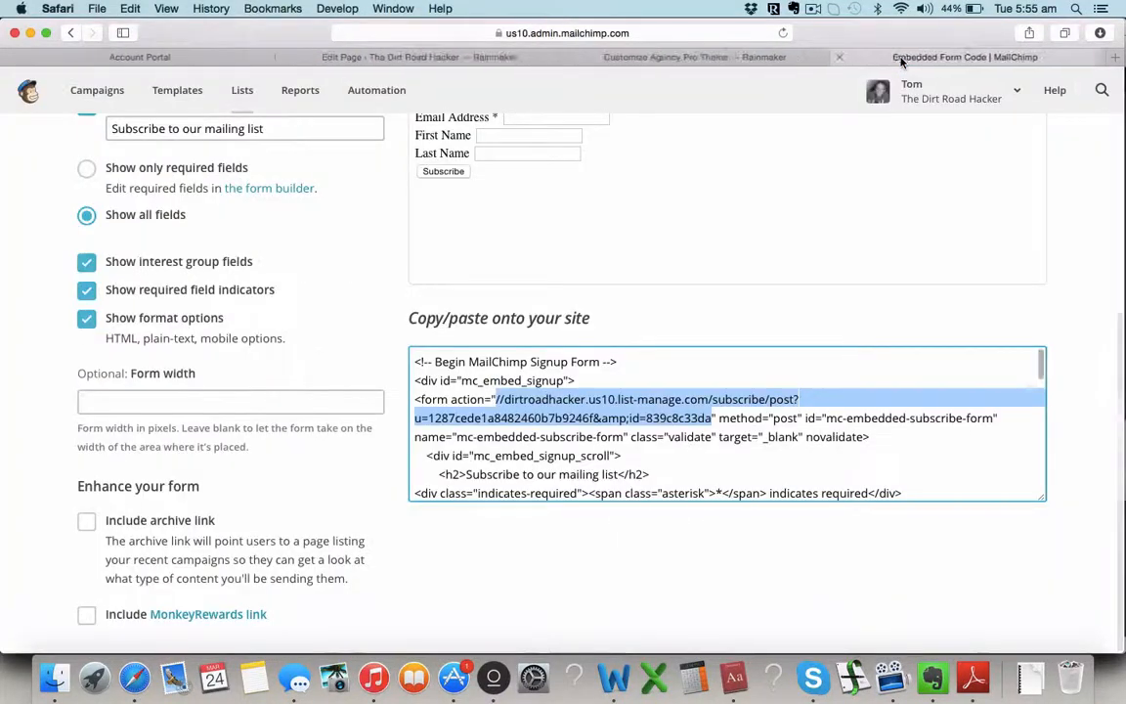
scroll(535, 392, up, 2)
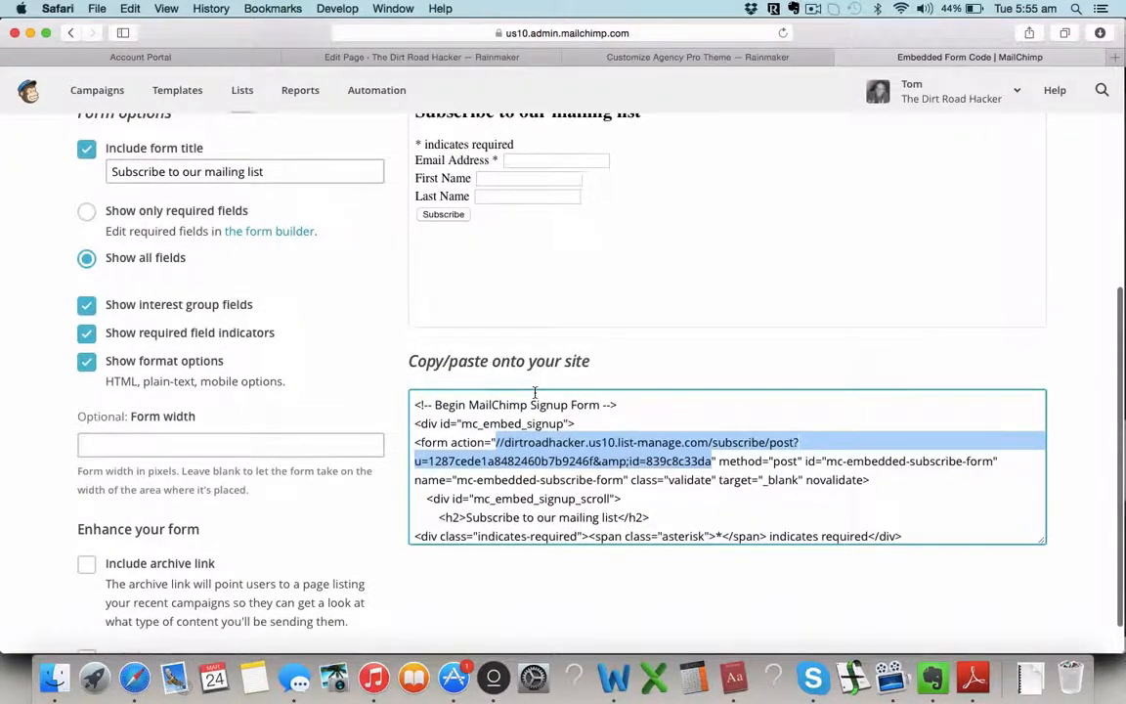
scroll(548, 245, up, 2)
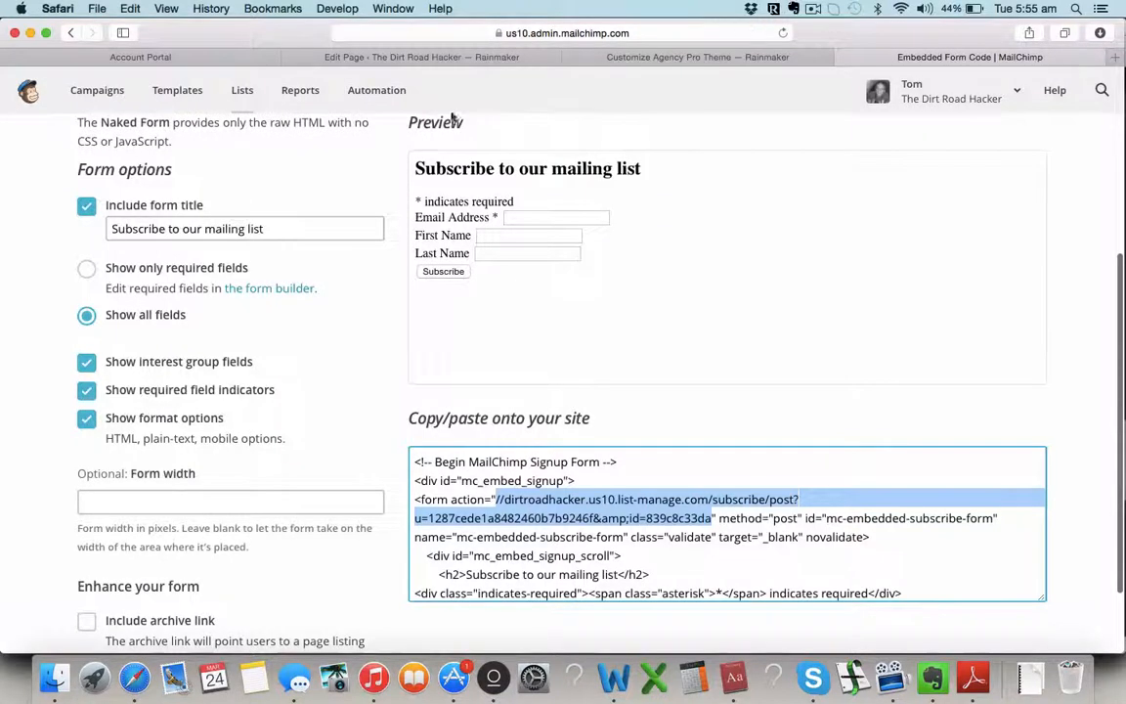